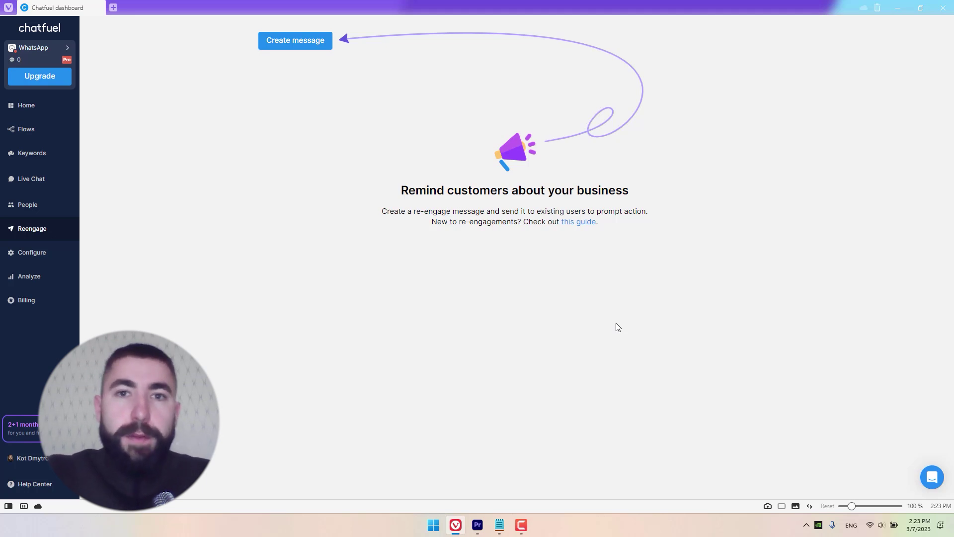
Step: Create a new re-engage message from the order_menu WhatsApp template
click(296, 44)
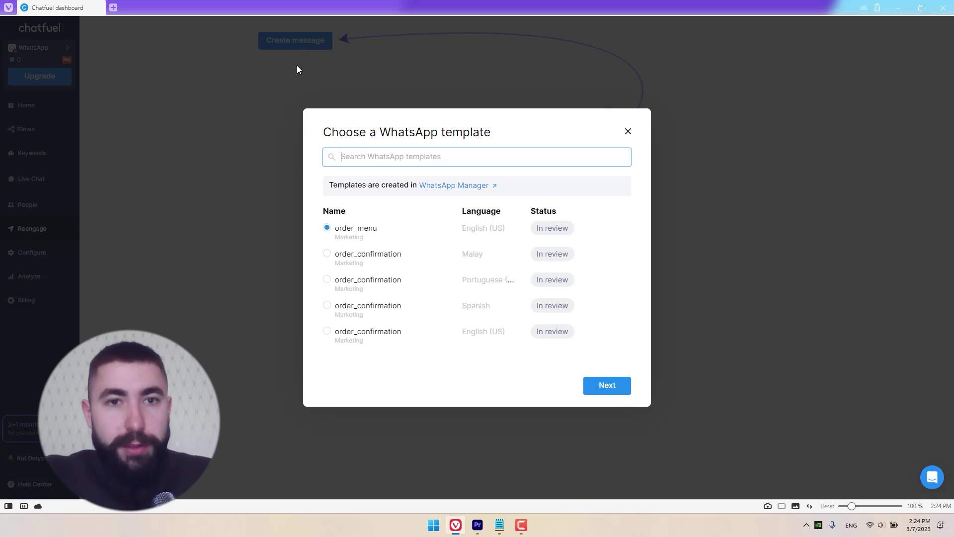
click(351, 232)
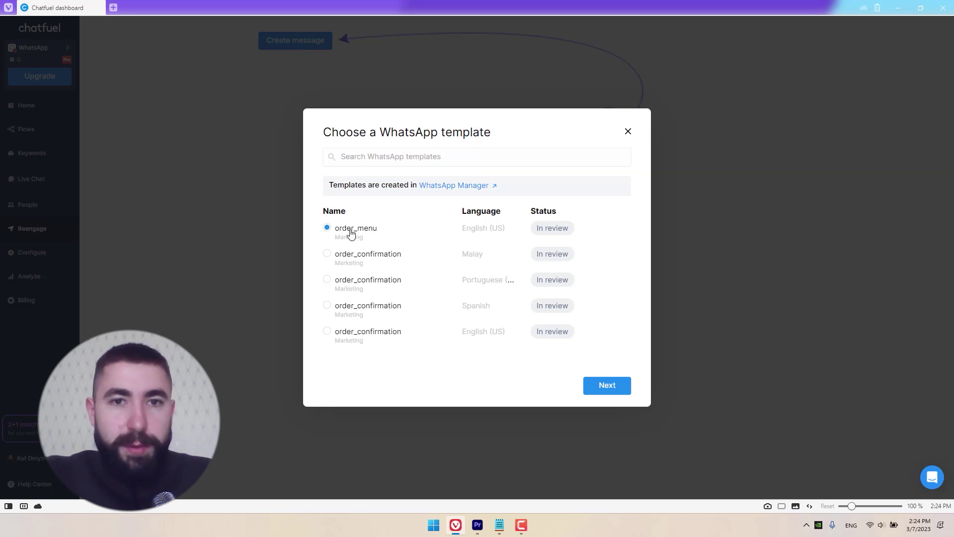
click(607, 387)
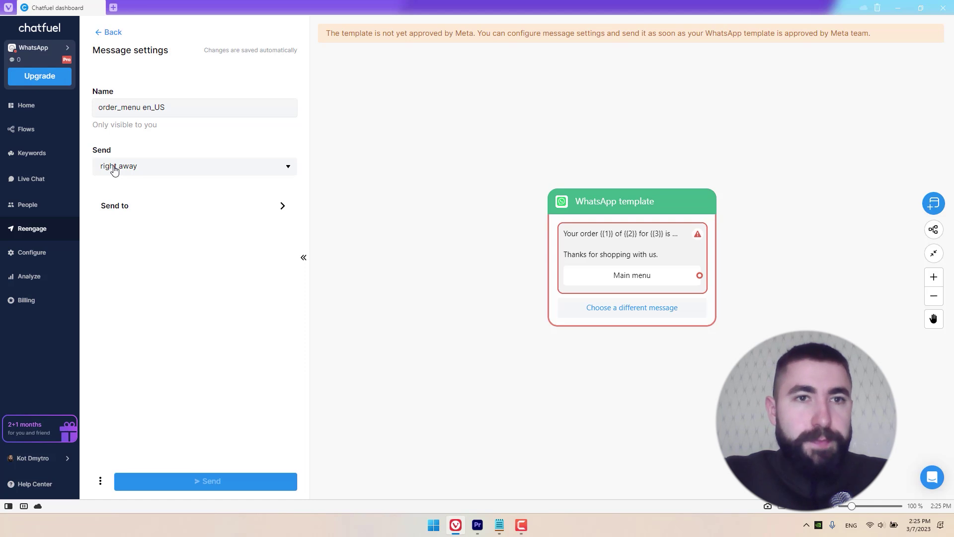
click(290, 173)
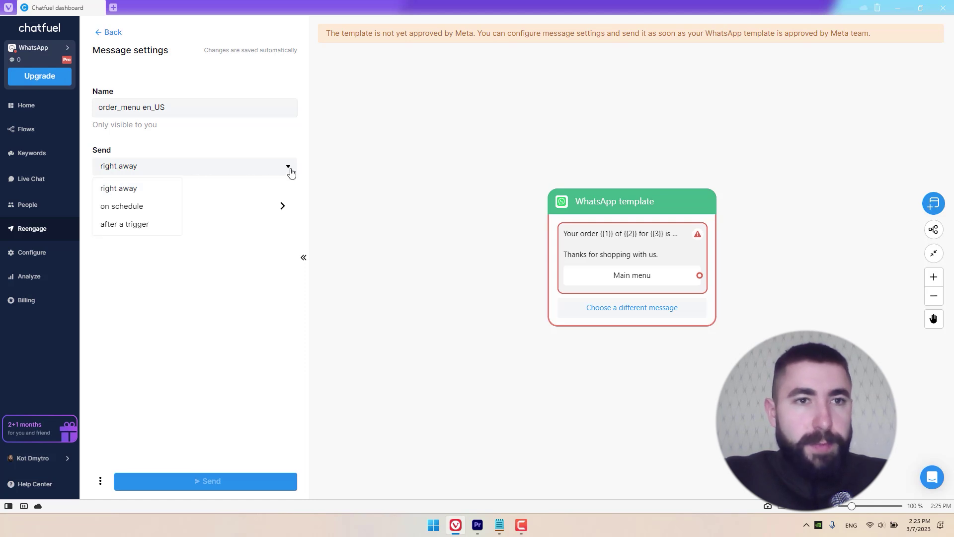
click(155, 193)
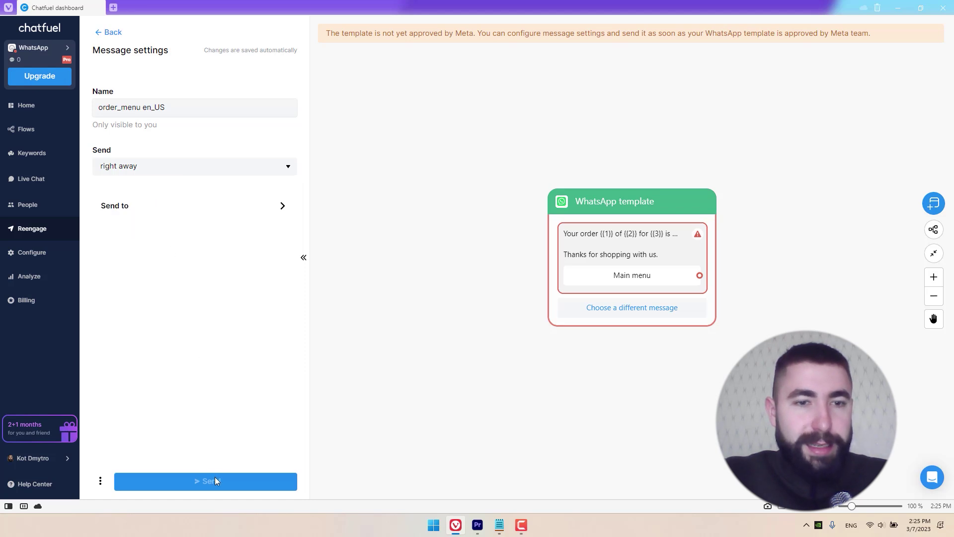
click(148, 172)
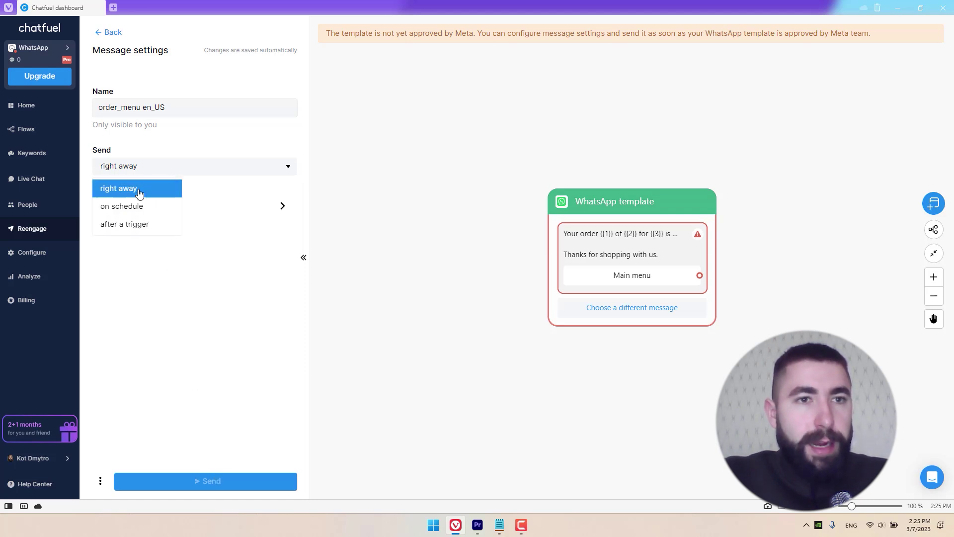
Step: Send on schedule on March 7th 2023 at 03:25 PM, repeat left at never
click(152, 211)
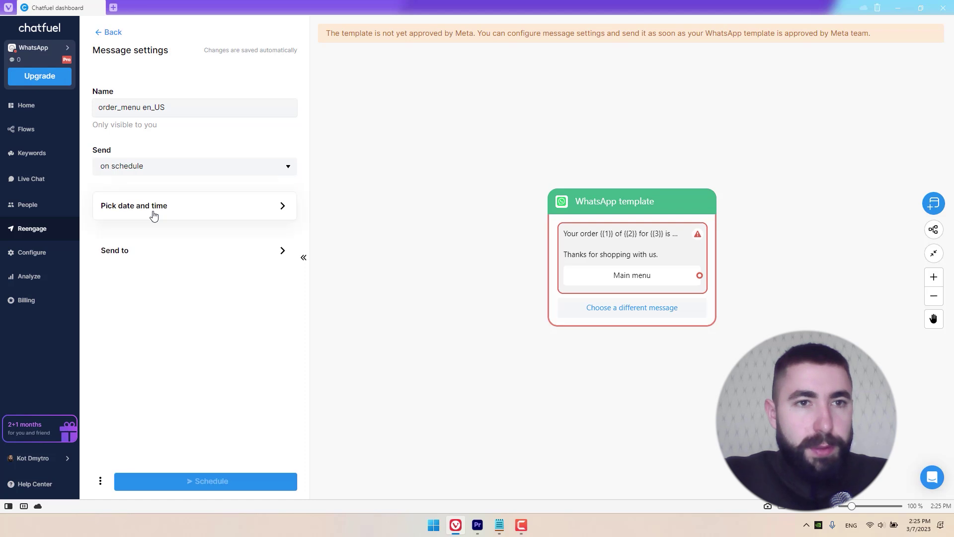
click(140, 212)
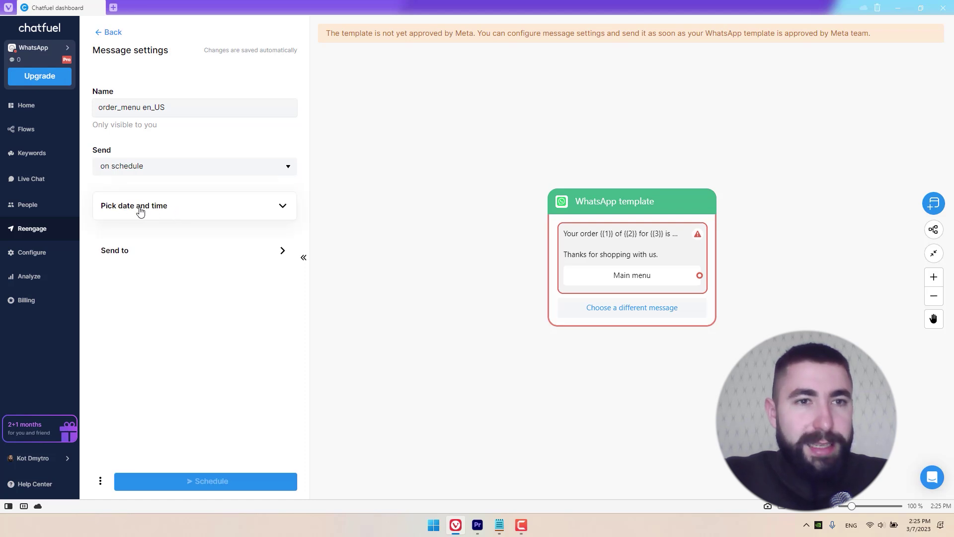
click(195, 243)
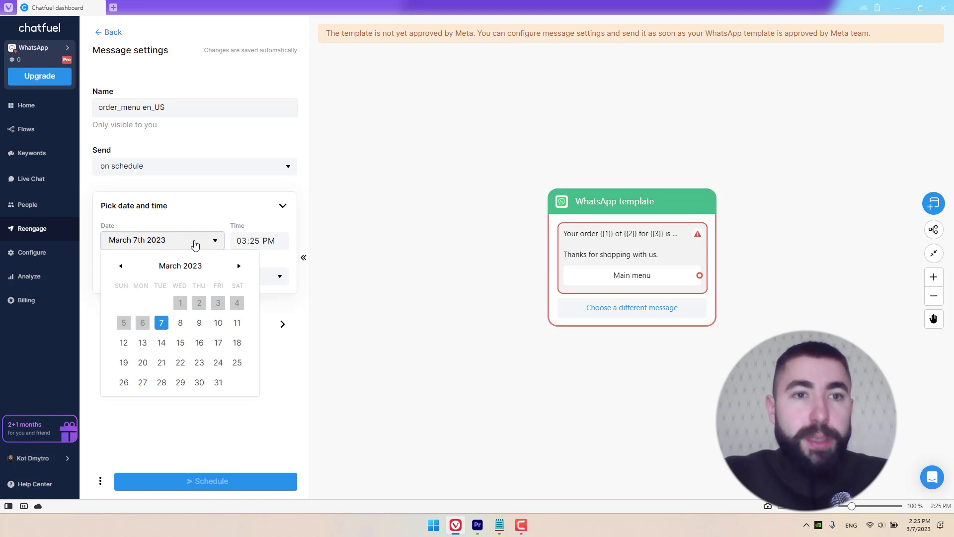
click(194, 243)
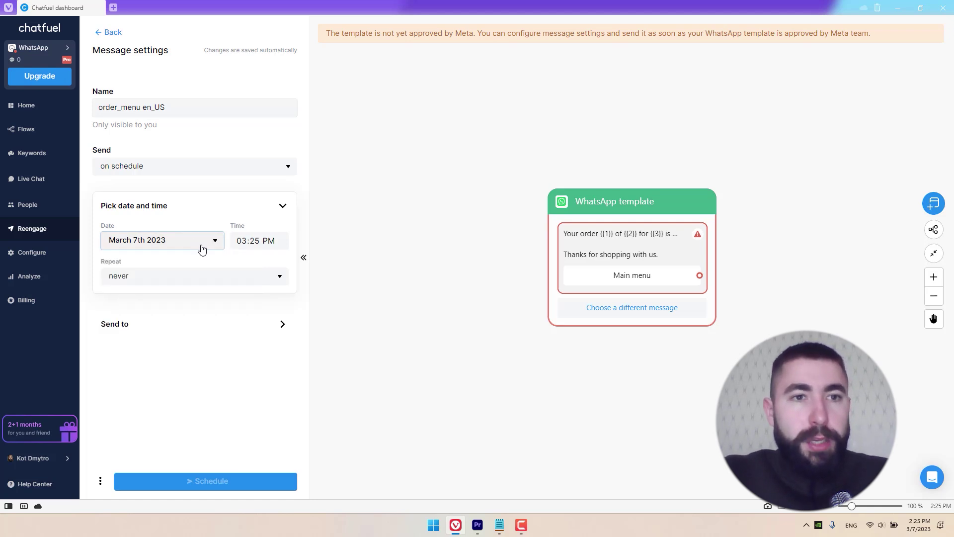
click(236, 279)
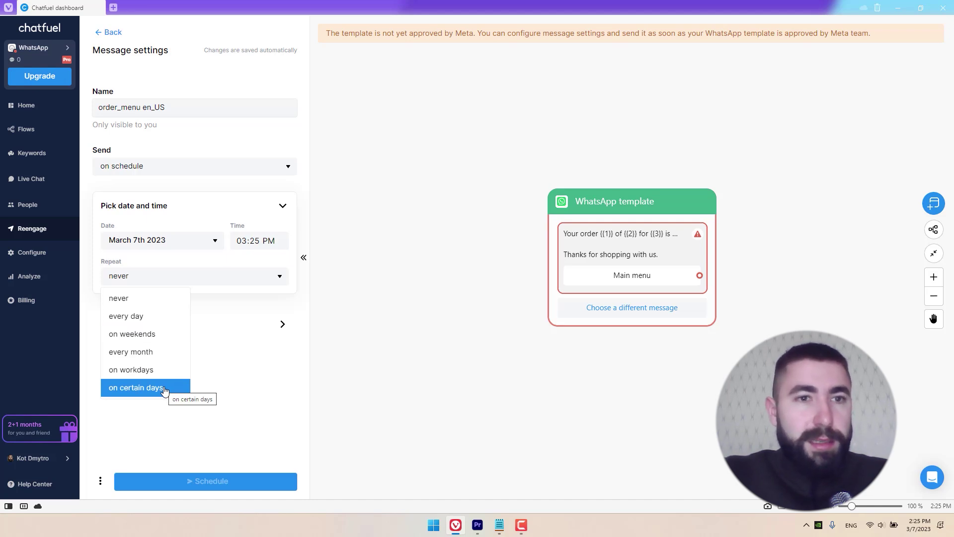
click(268, 281)
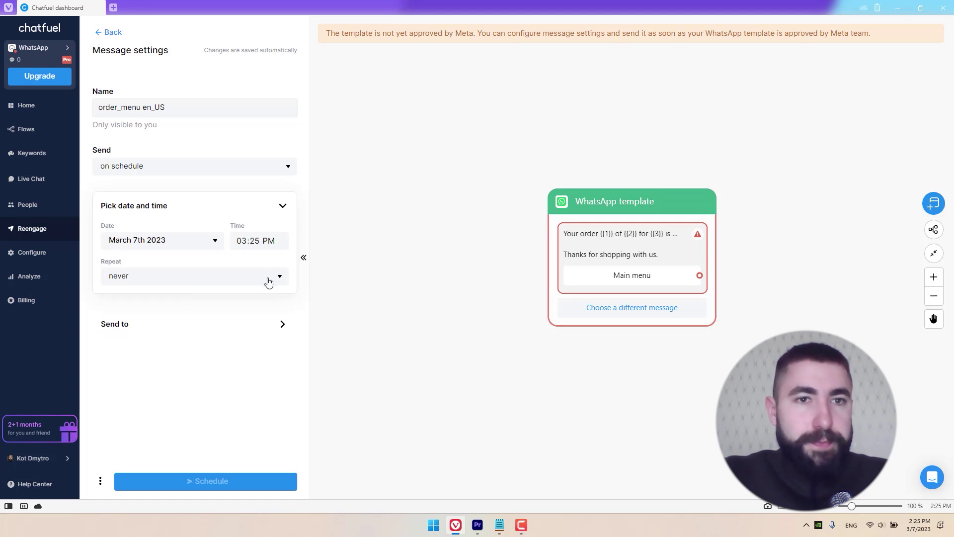
click(281, 208)
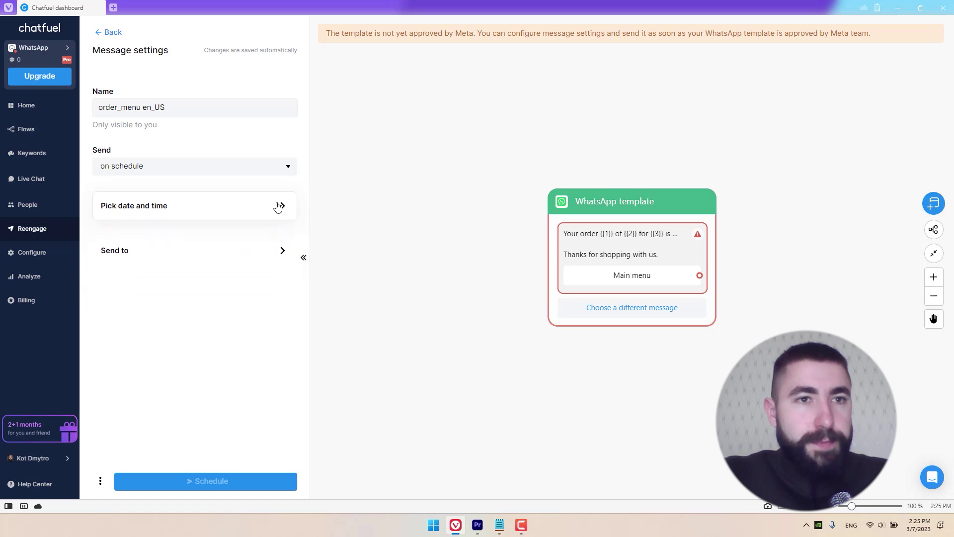
Step: Try the 'after a trigger' send option and review trigger types, then reopen the Send options
click(260, 171)
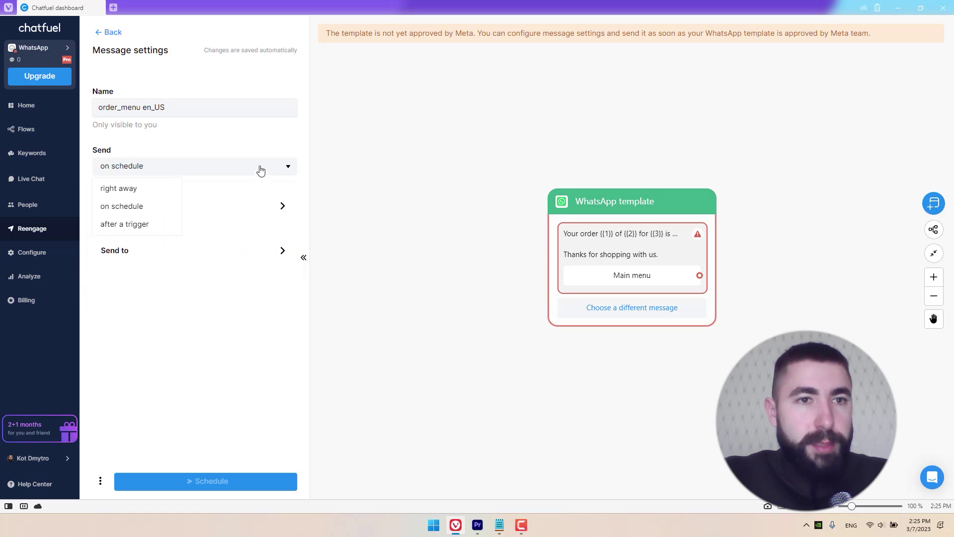
click(142, 227)
click(153, 215)
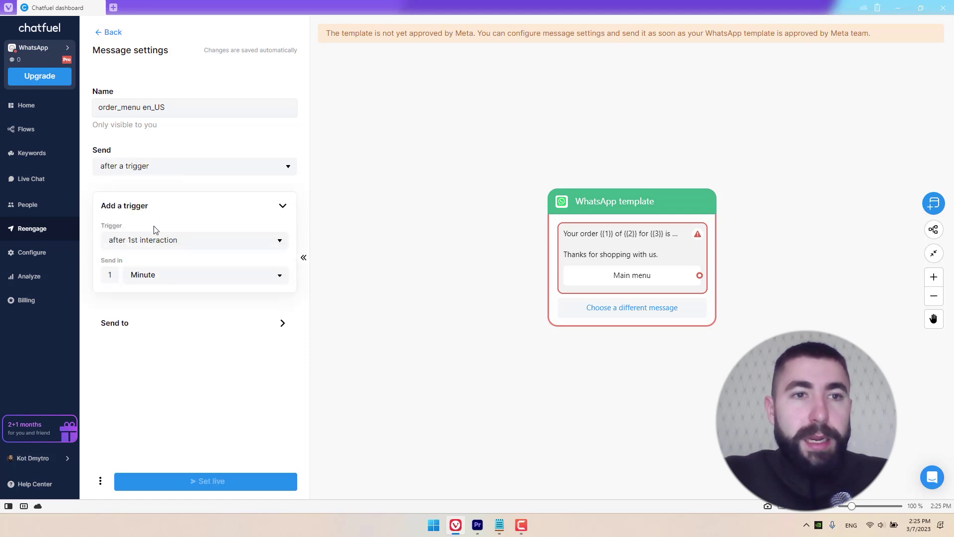
click(204, 245)
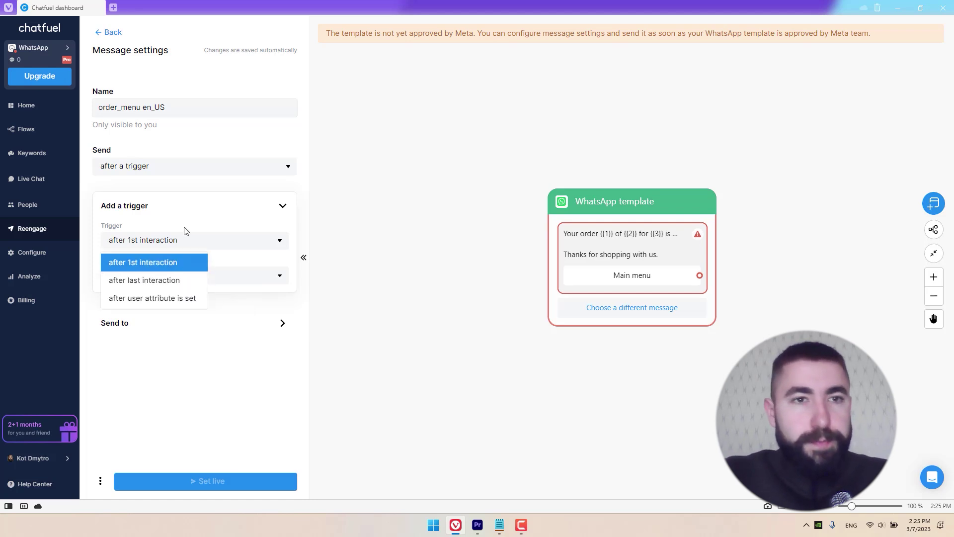
click(187, 207)
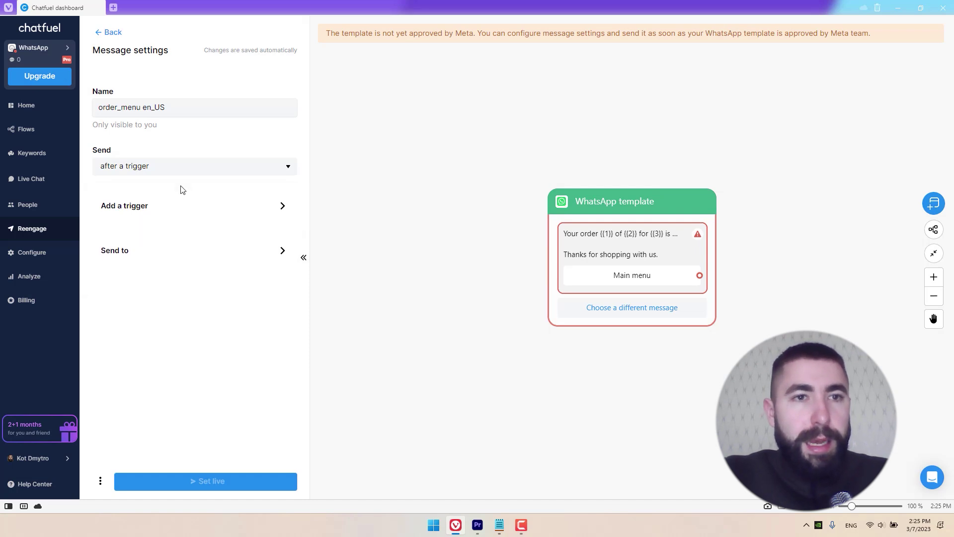
click(180, 170)
click(139, 189)
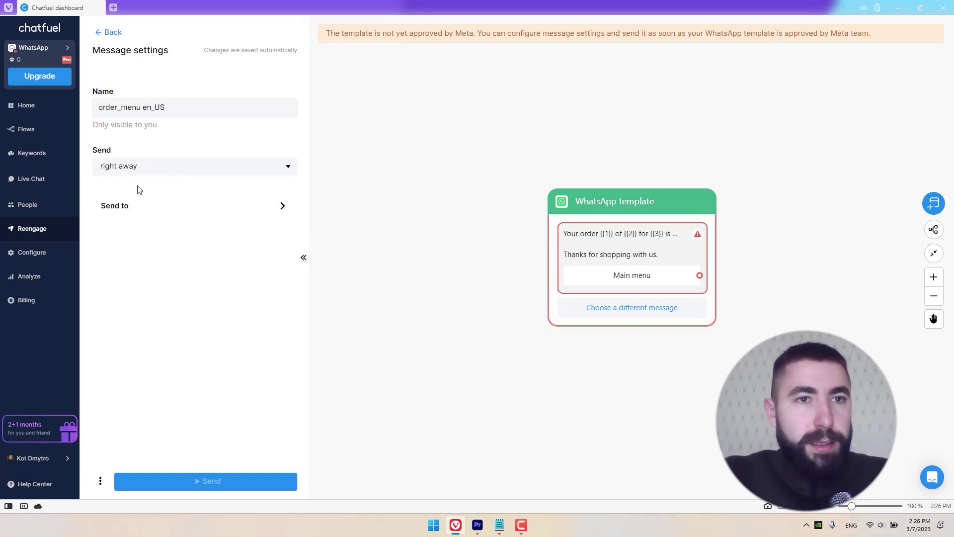
click(181, 213)
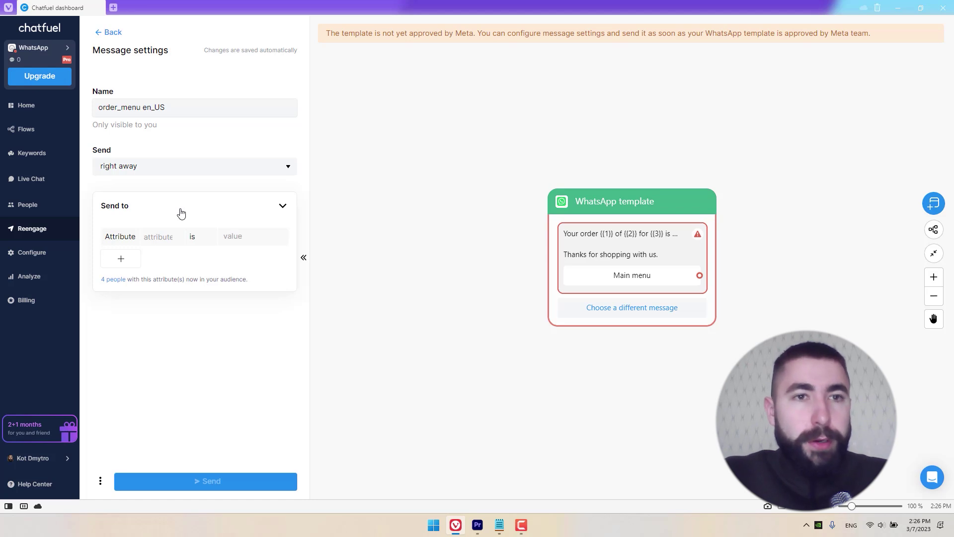
click(181, 214)
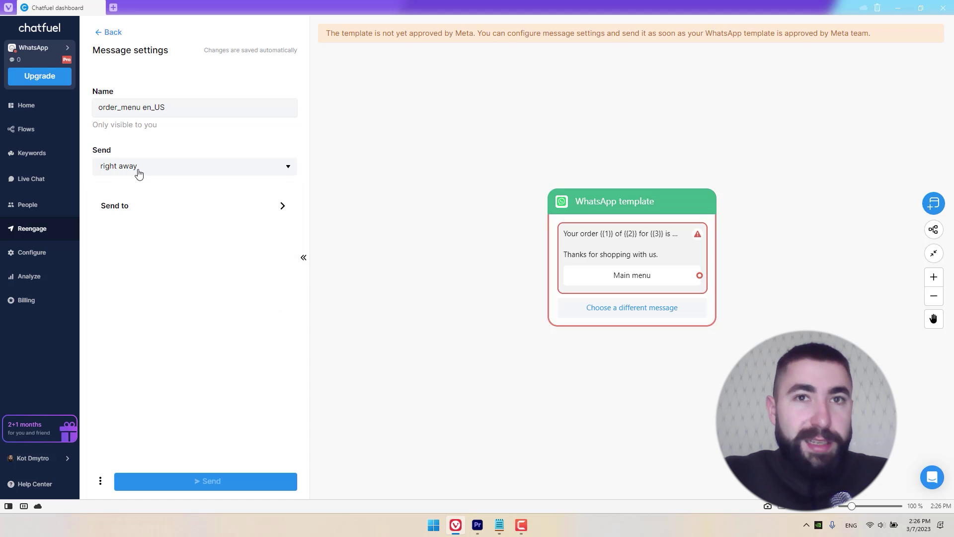
click(130, 215)
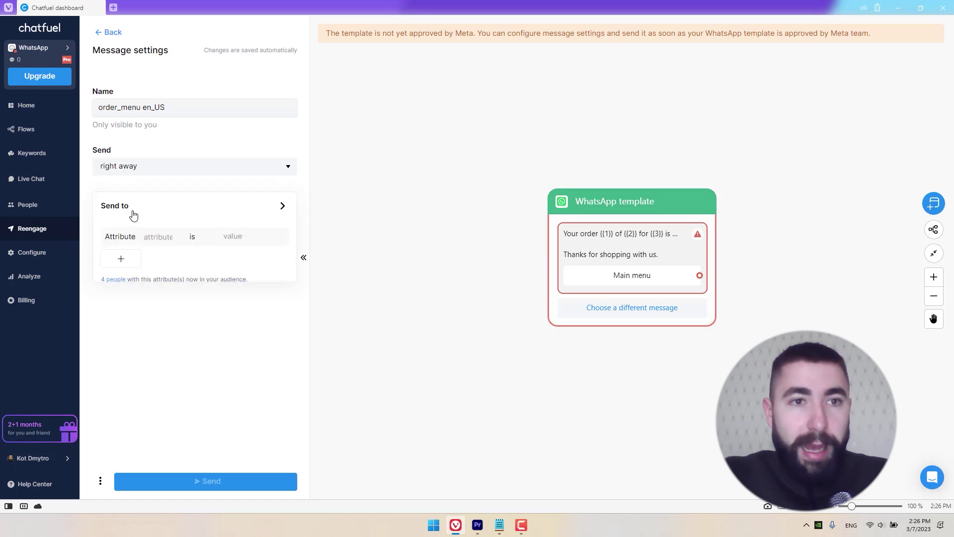
click(134, 215)
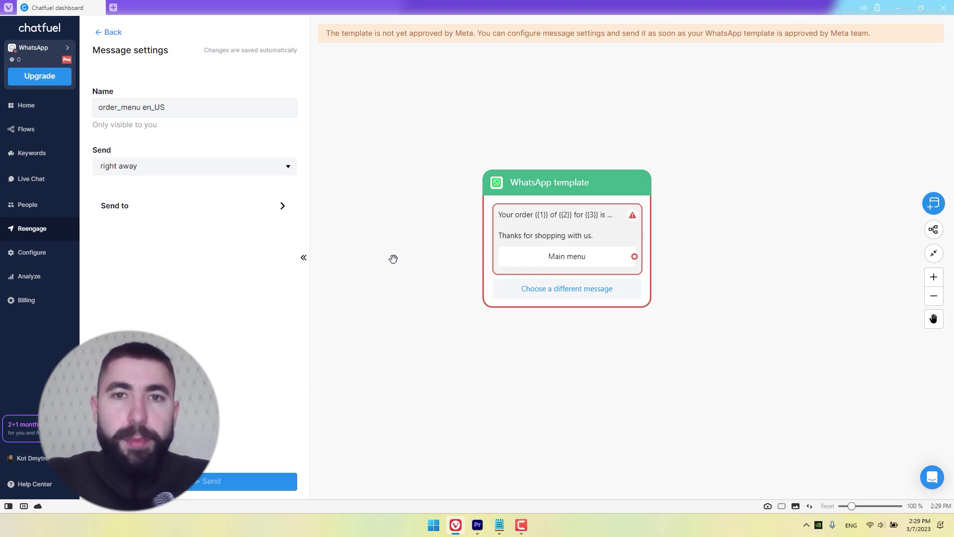
Step: Dismiss the add-block menu and cancel the link dragged from Main menu
right_click(445, 172)
mouse_move(560, 214)
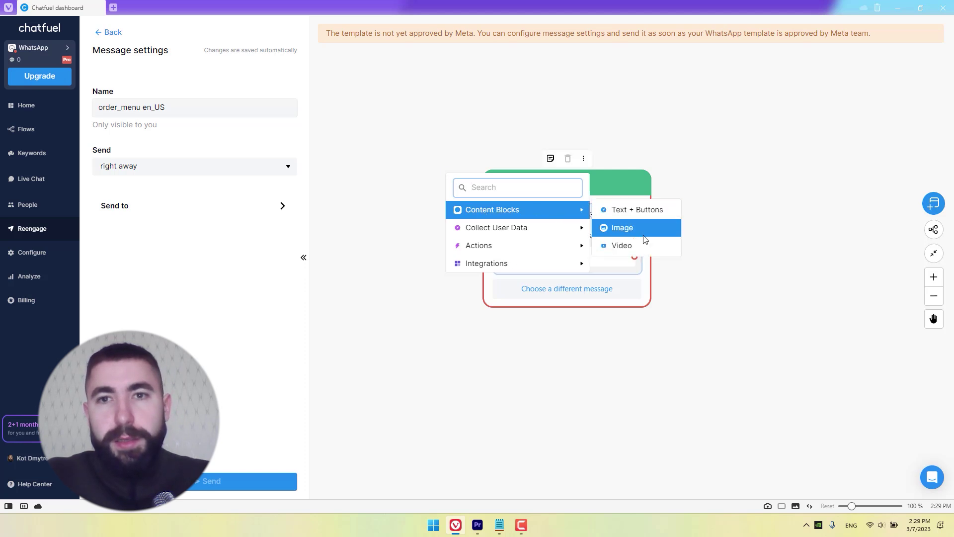
click(746, 286)
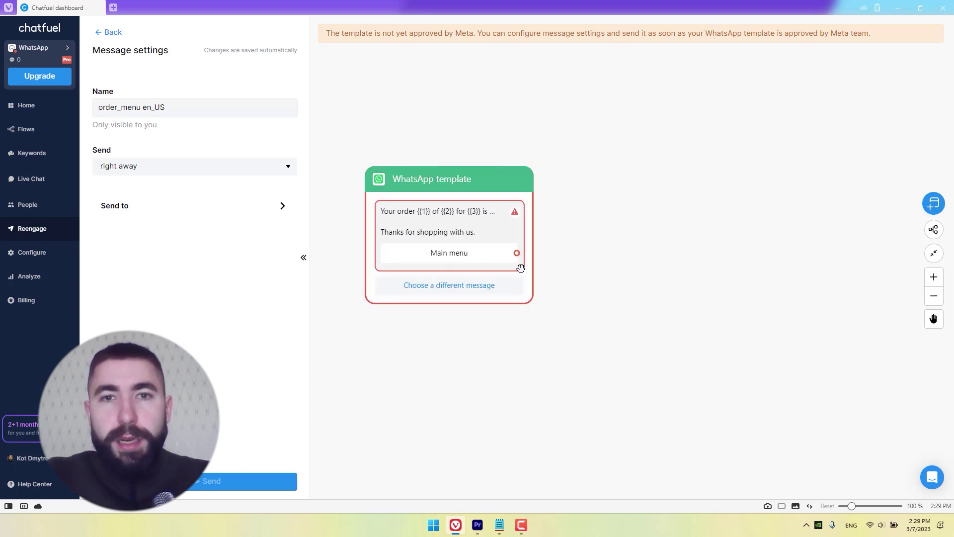
drag(518, 253, 670, 144)
click(646, 115)
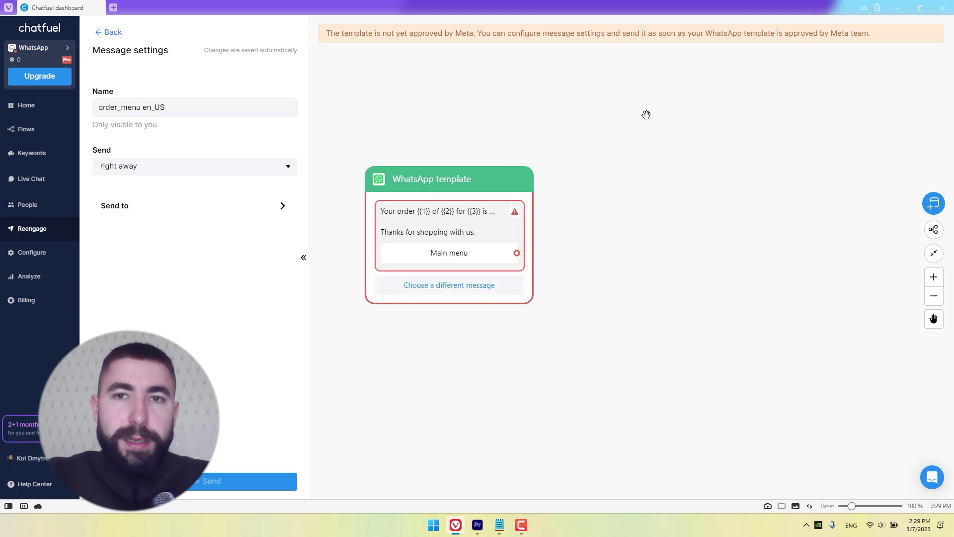
Step: Pan the canvas and bring up the add-block menu on an empty spot
drag(628, 185, 651, 194)
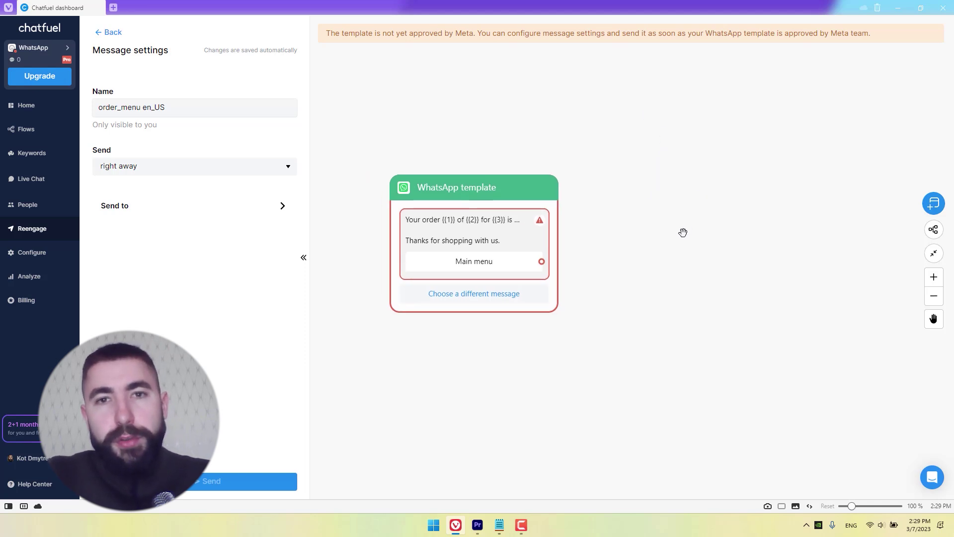
drag(681, 234, 658, 235)
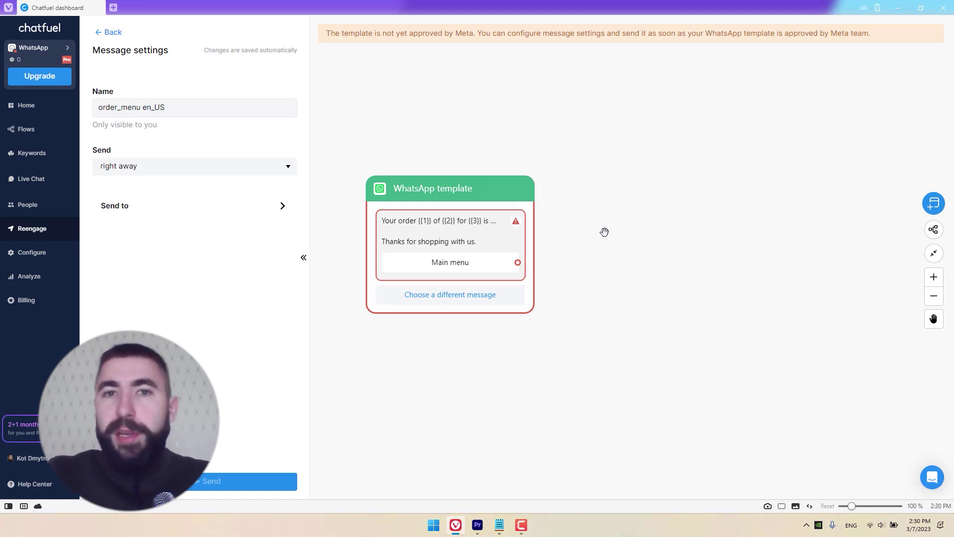
scroll(603, 213, right, 1)
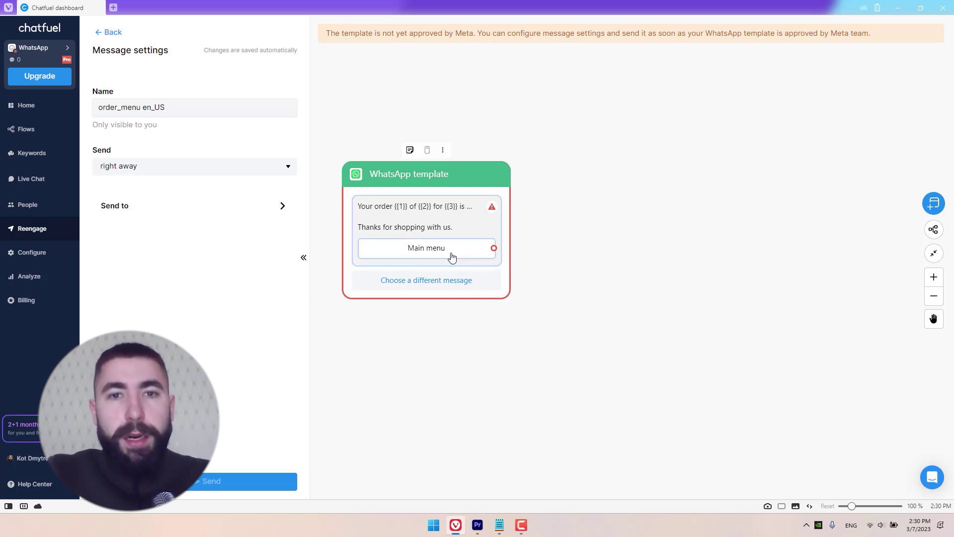
right_click(616, 144)
Step: Add a Text + Buttons Send Message block and position it beside the template
mouse_move(661, 177)
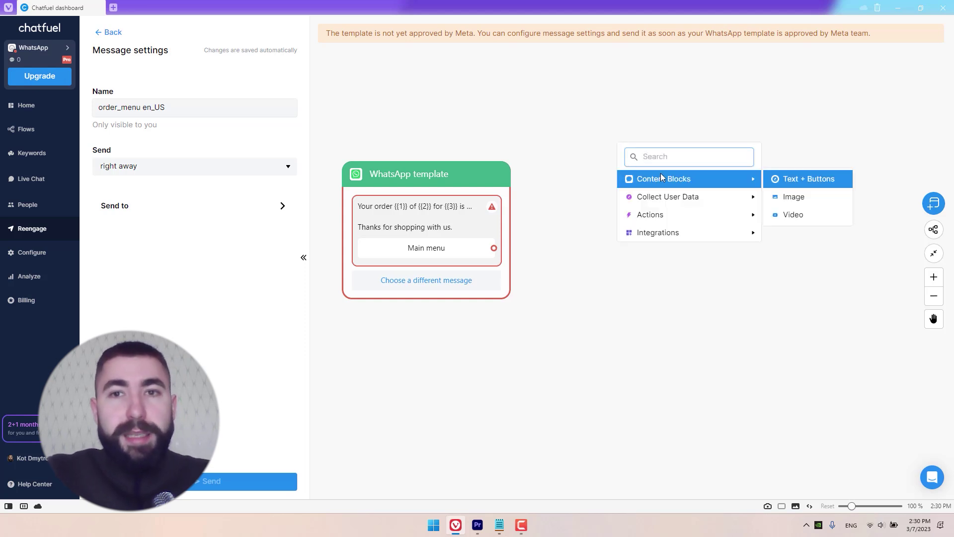
click(802, 178)
drag(582, 186, 624, 174)
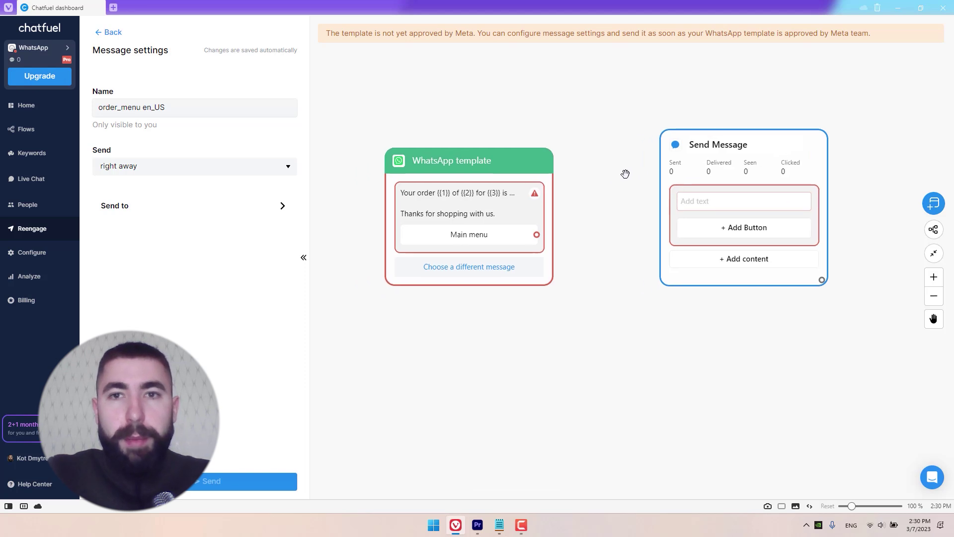
mouse_move(718, 149)
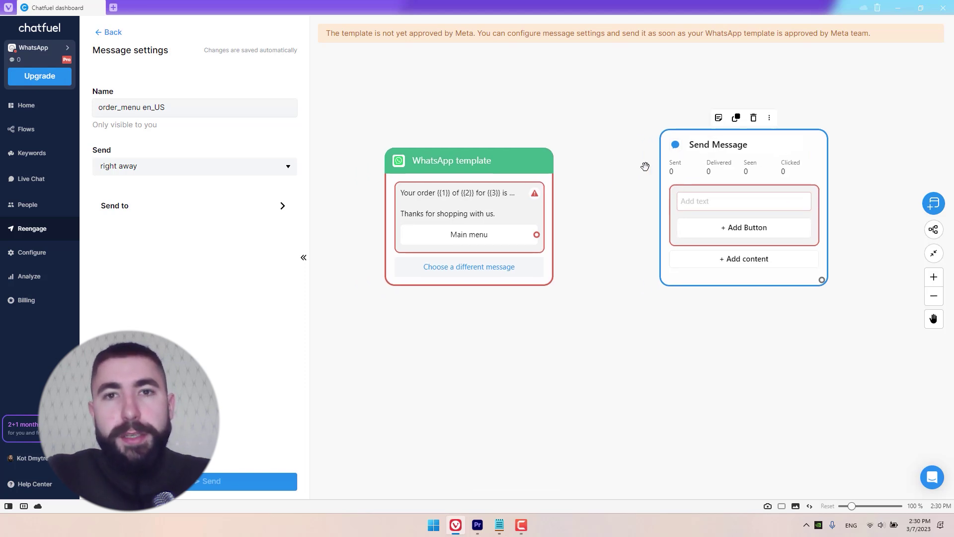
drag(710, 144, 754, 115)
scroll(596, 155, right, 3)
Step: Enter 'What do you need help with?' with Shipping info, Product catalog, FAQs buttons; link Main menu
click(676, 192)
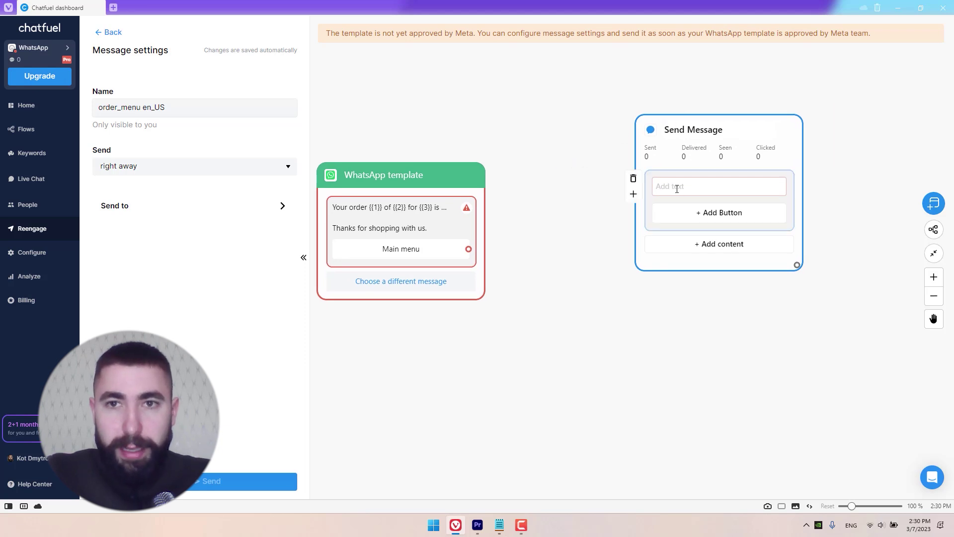
text(What)
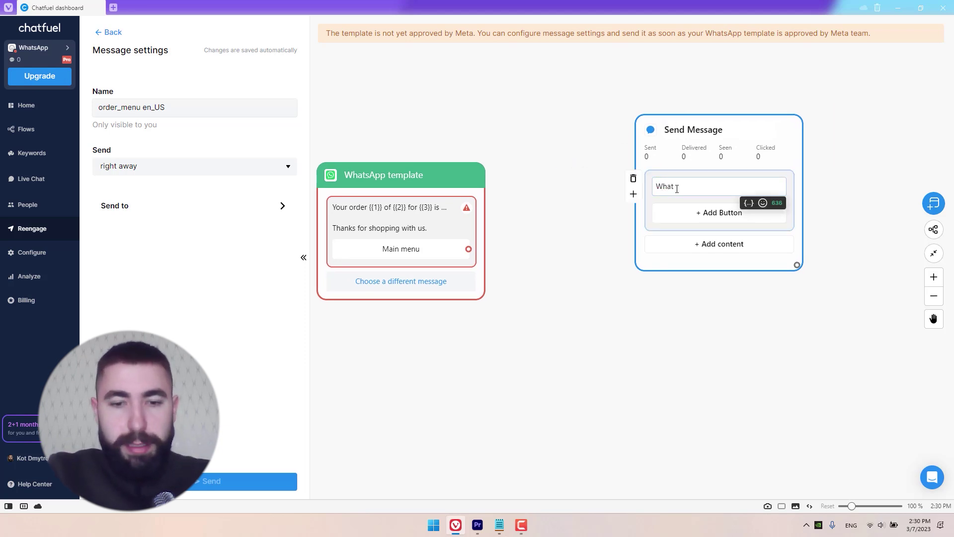
text( do you)
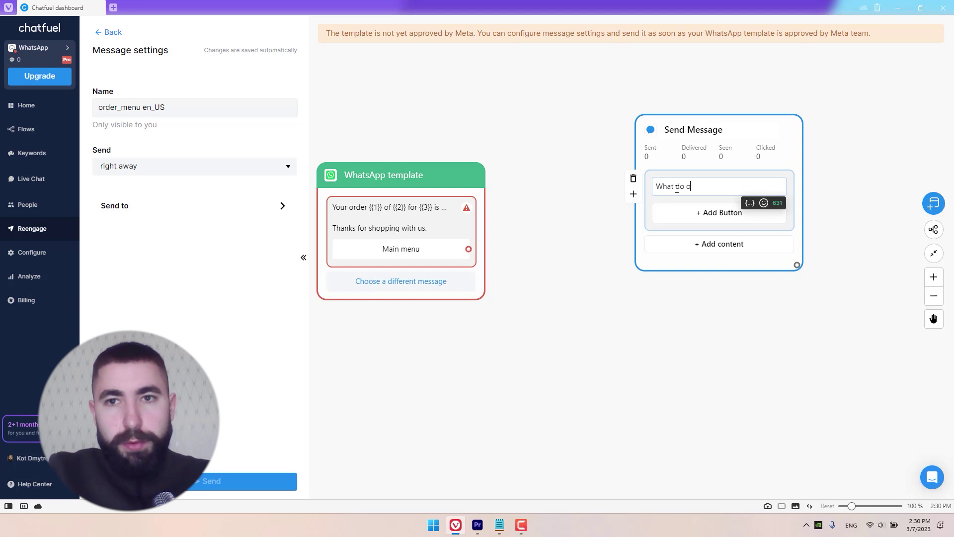
text( need hel)
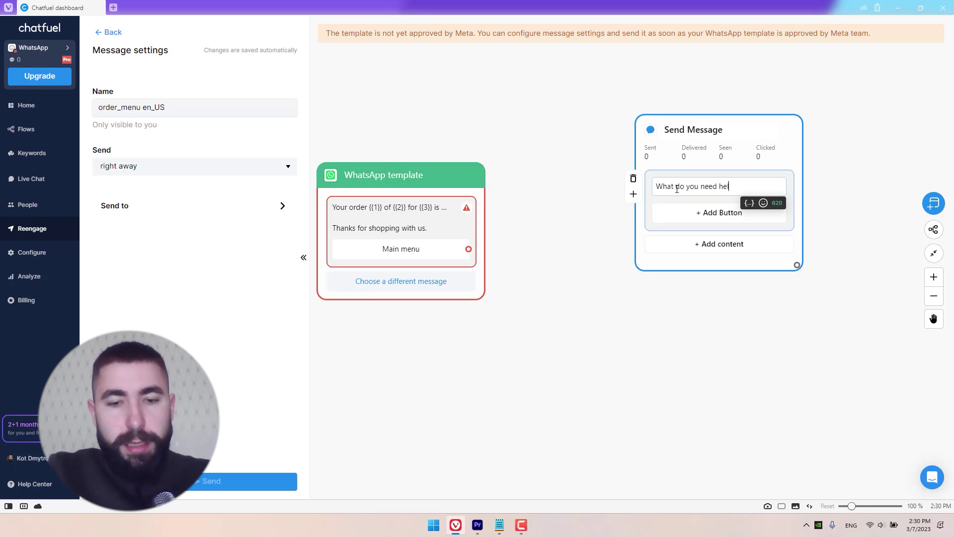
text(p with?)
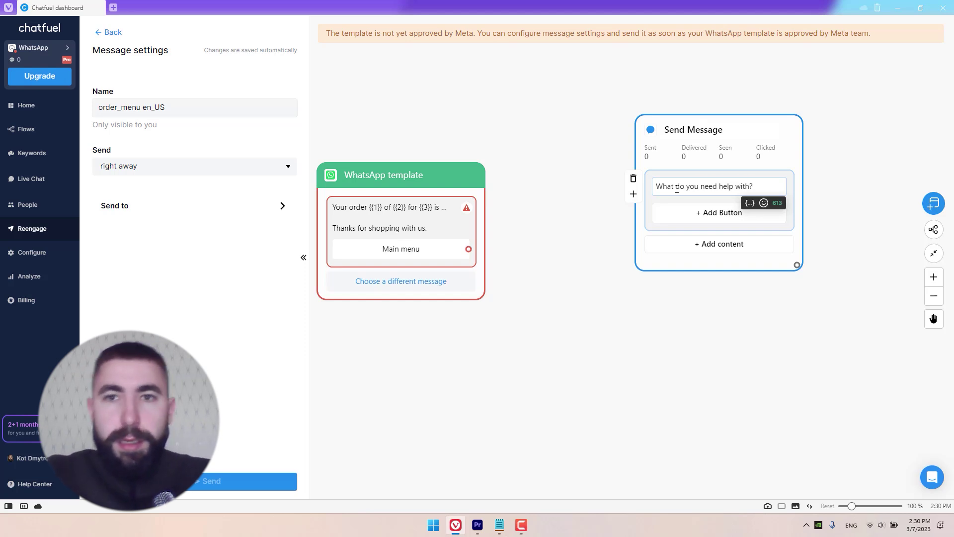
click(708, 214)
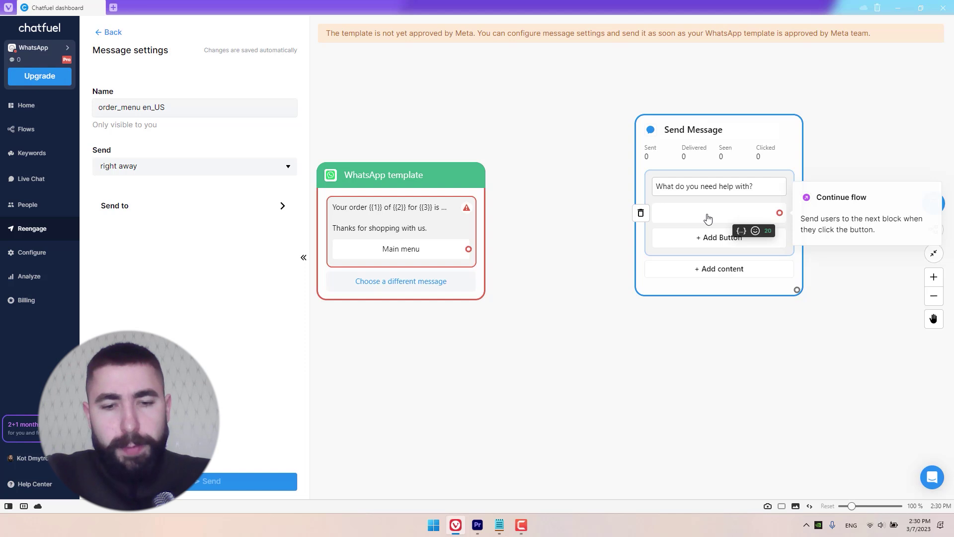
text(Shipping info)
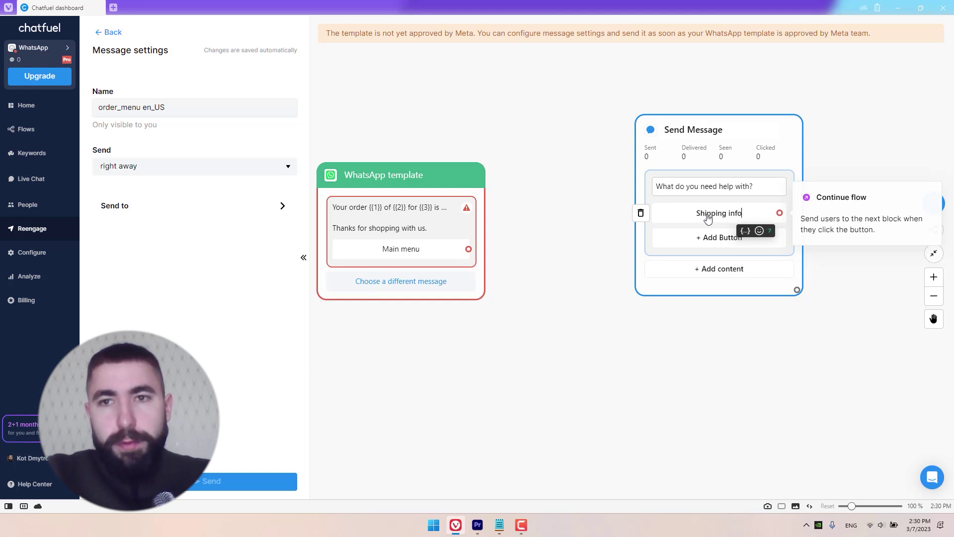
click(724, 239)
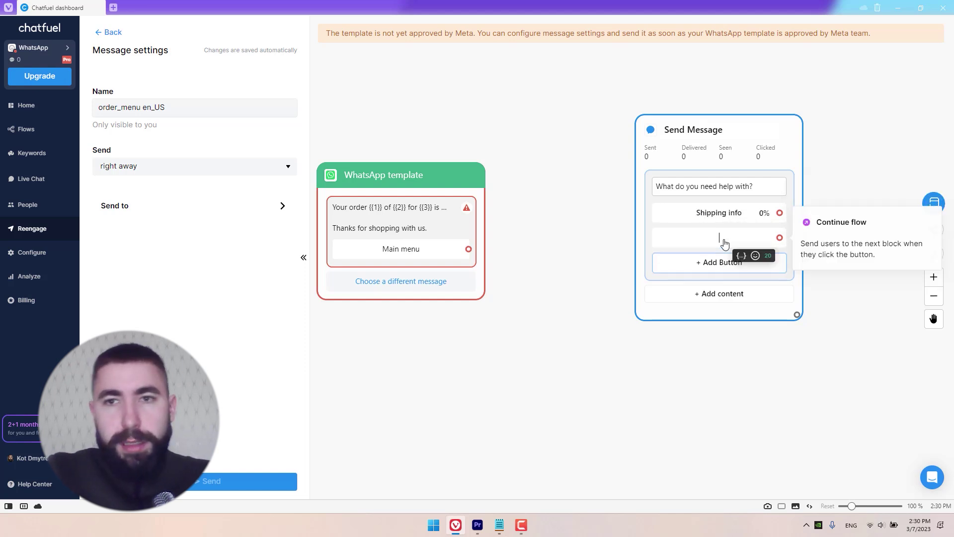
text(Product c)
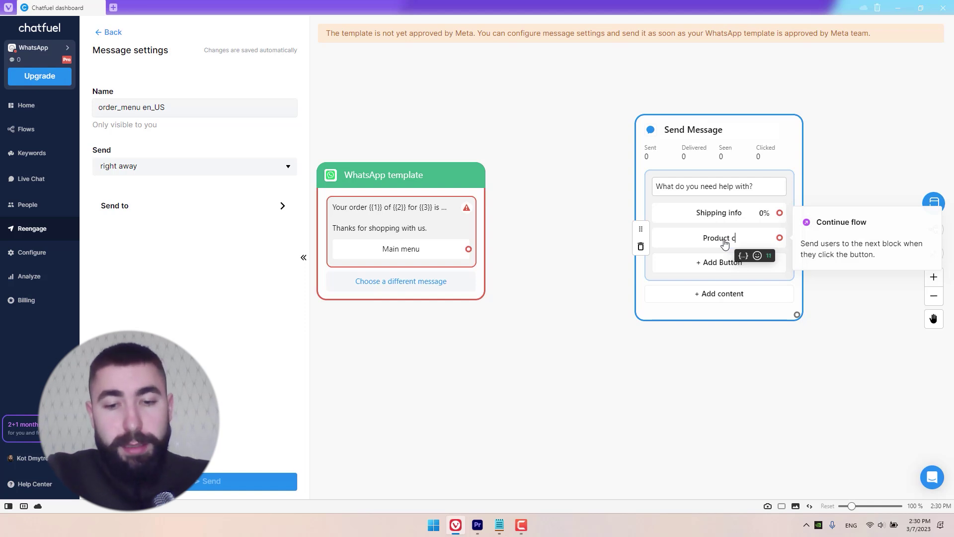
text(atalog)
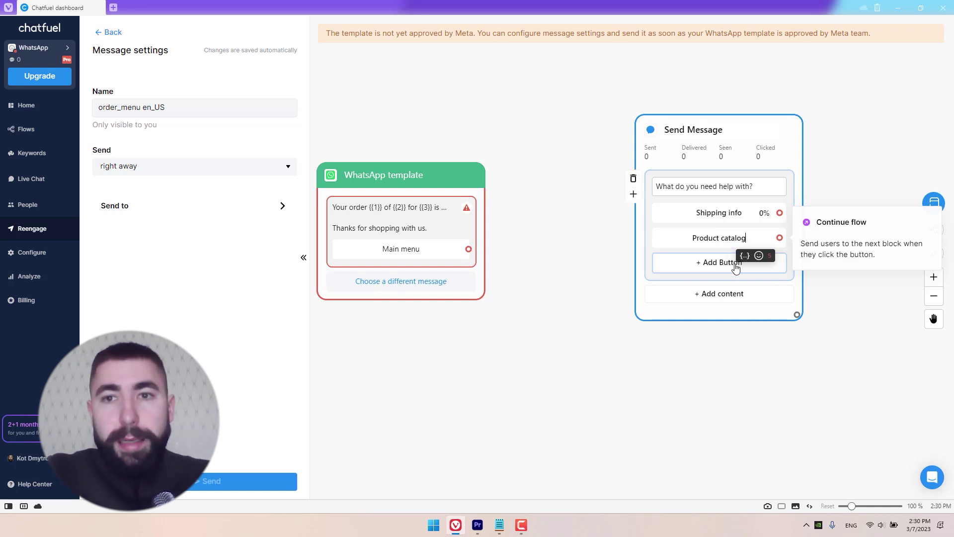
click(726, 262)
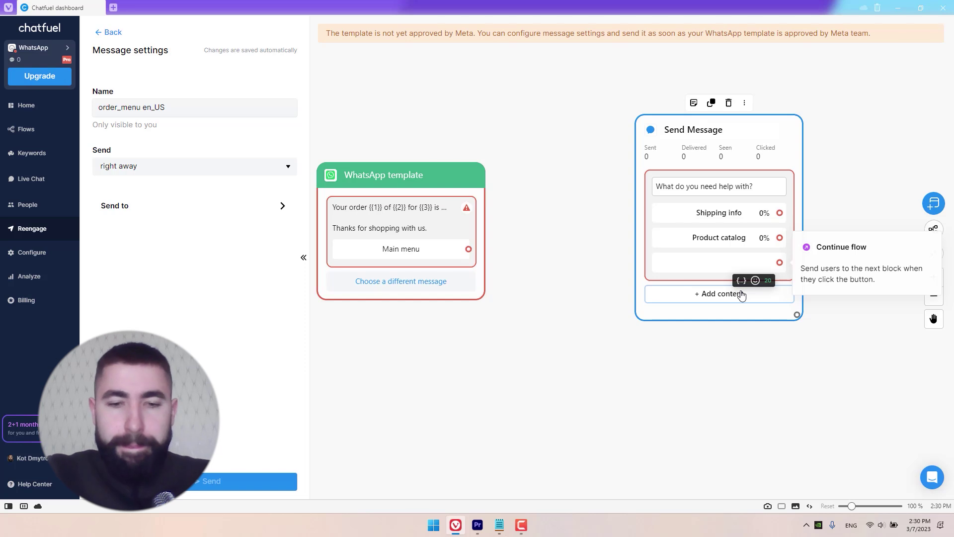
text(FAQs)
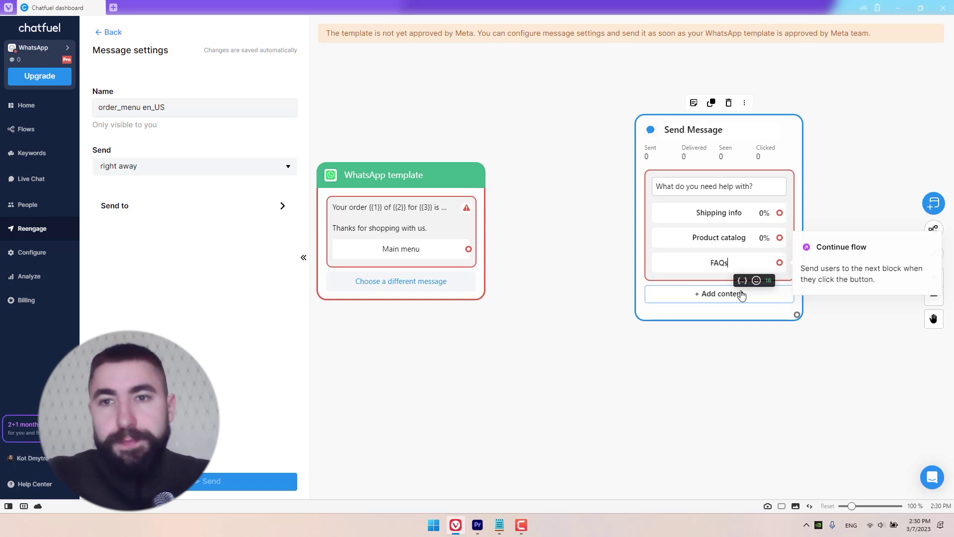
click(721, 358)
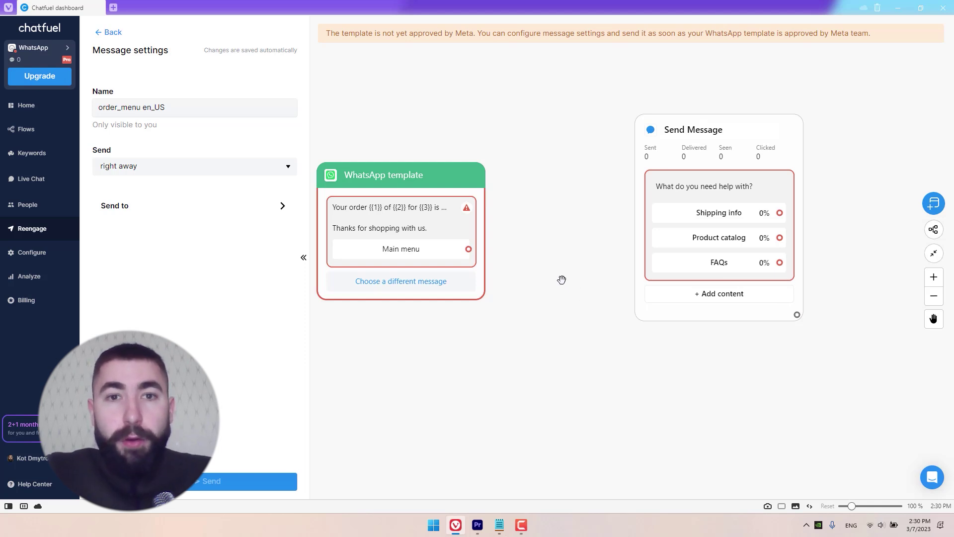
drag(469, 249, 634, 187)
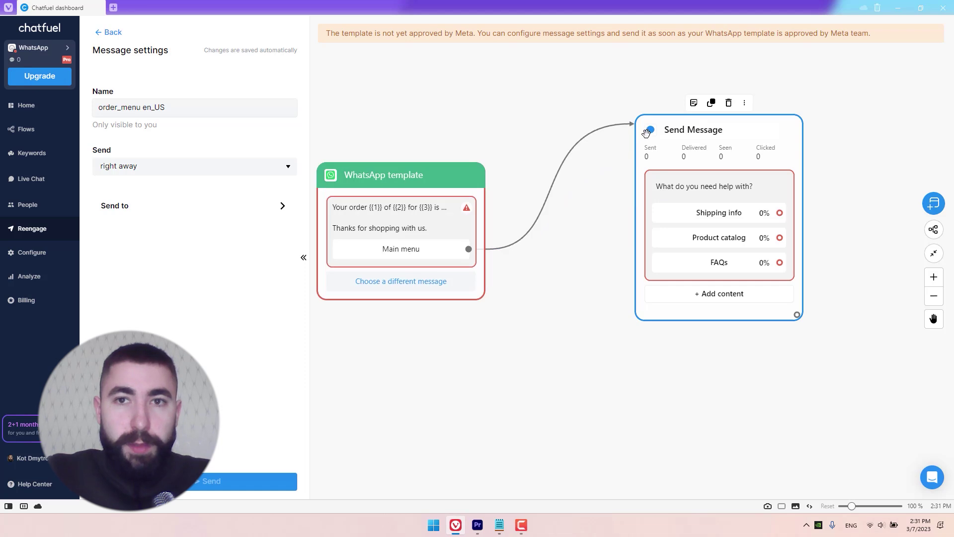
Step: Attach a new Text + Buttons block to the Shipping info button
drag(647, 132, 636, 178)
scroll(624, 245, right, 5)
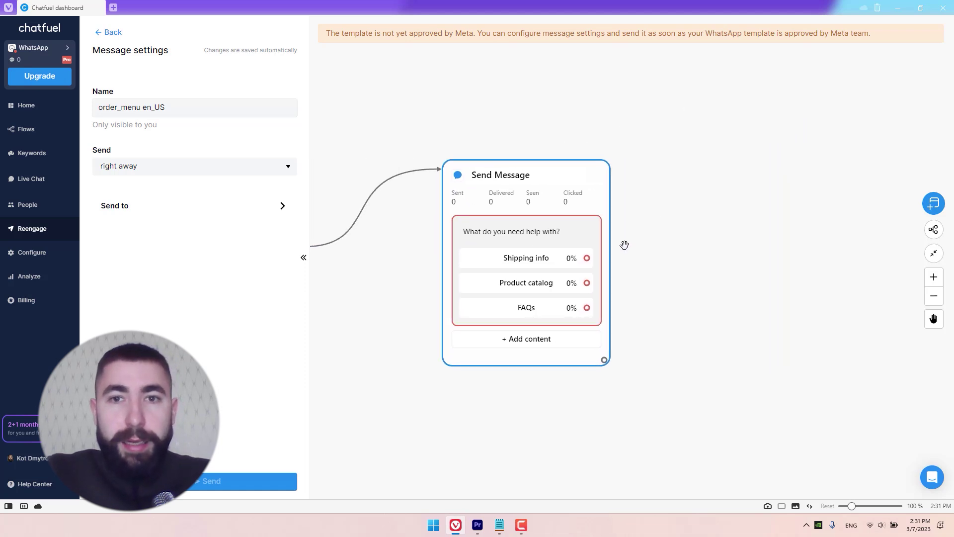
drag(588, 258, 723, 123)
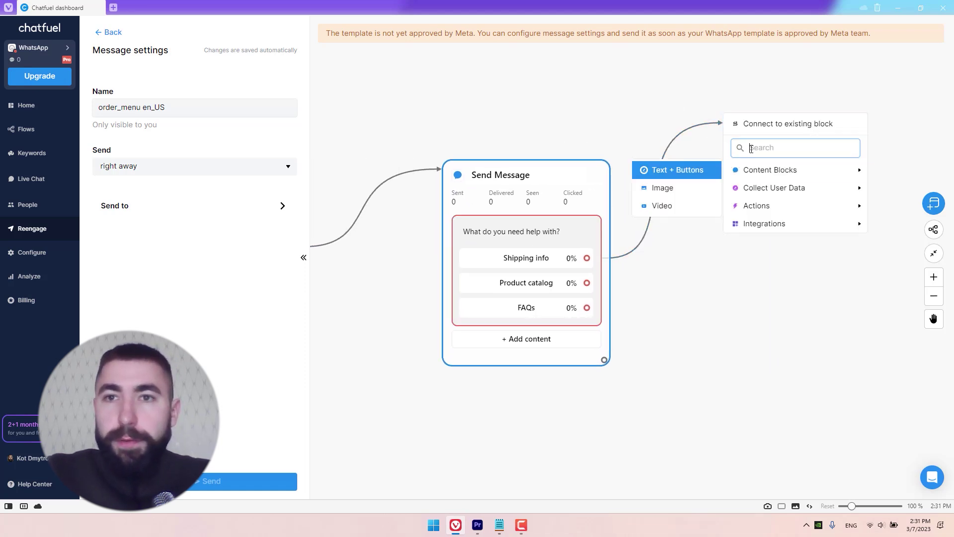
click(708, 172)
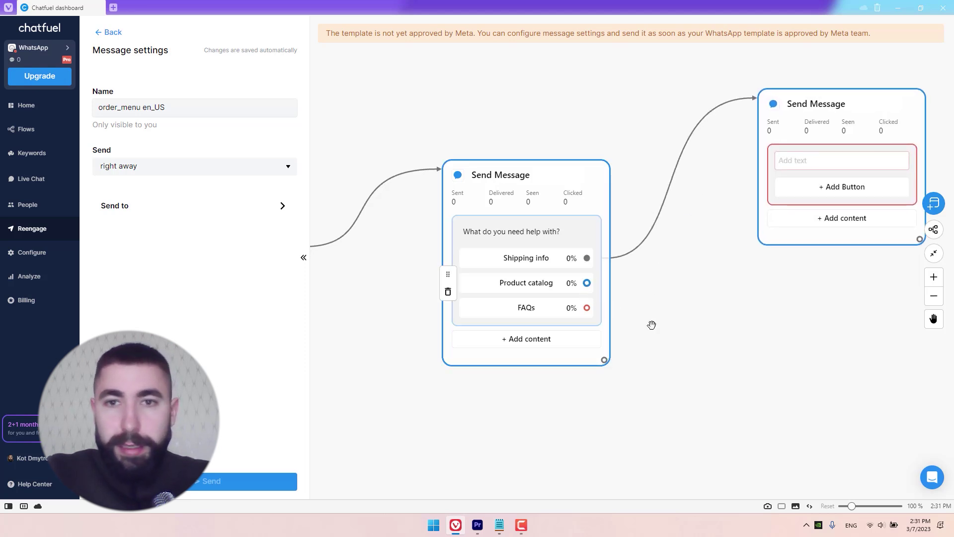
click(807, 162)
Step: Pan the canvas back so the WhatsApp template block is visible
scroll(772, 324, left, 3)
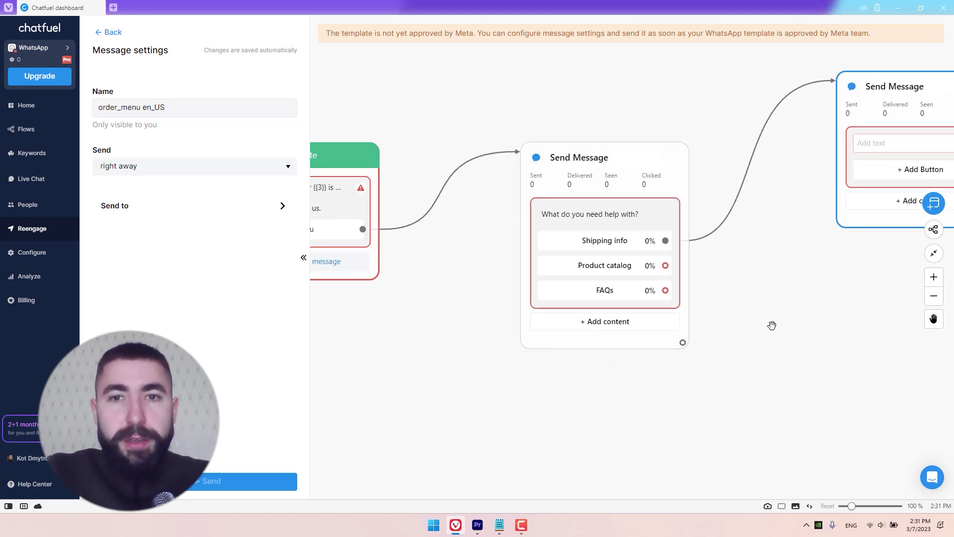
scroll(772, 328, down, 1)
scroll(466, 333, left, 2)
drag(466, 332, 575, 351)
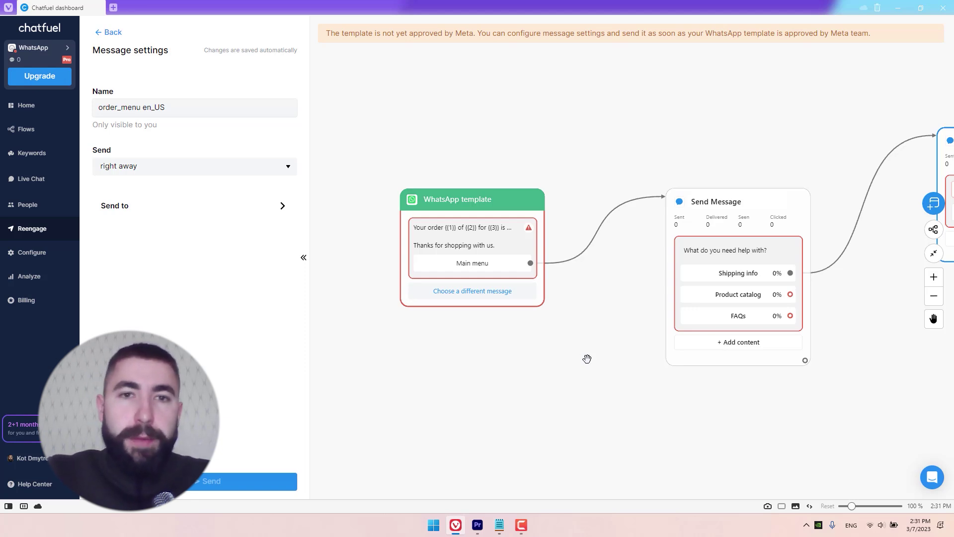
Step: Zoom in on the WhatsApp template card and open Attribute mapping for variables 1, 2, 3
scroll(588, 356, up, 3)
scroll(465, 231, up, 1)
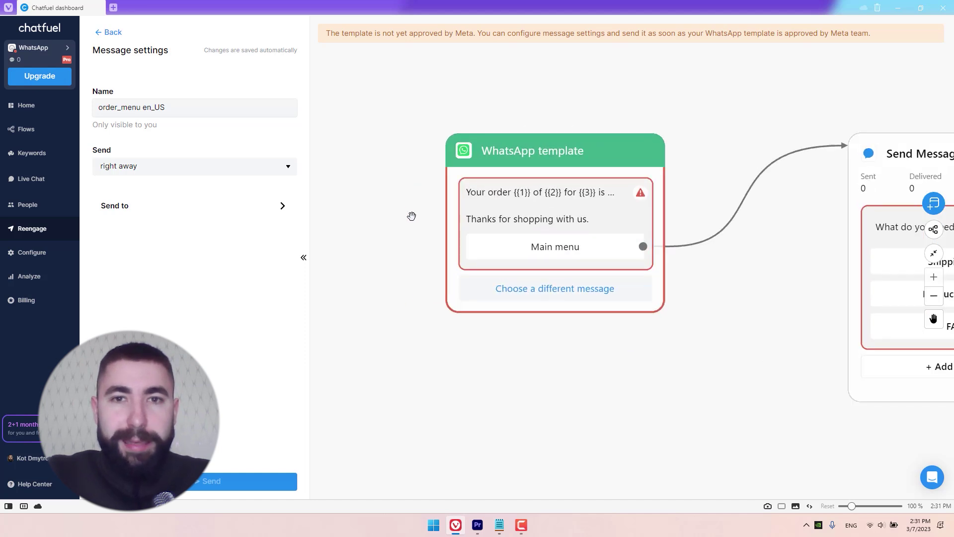
drag(411, 215, 398, 240)
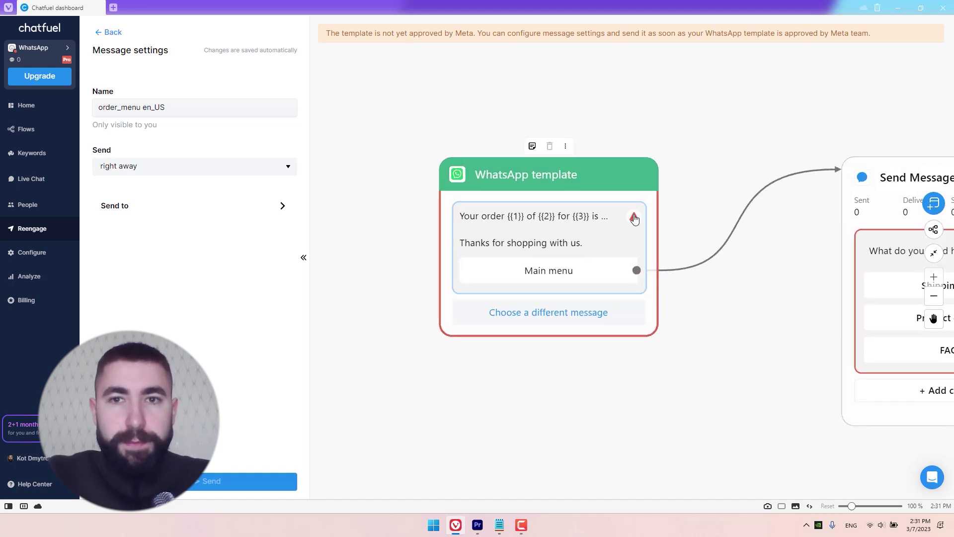
mouse_move(635, 222)
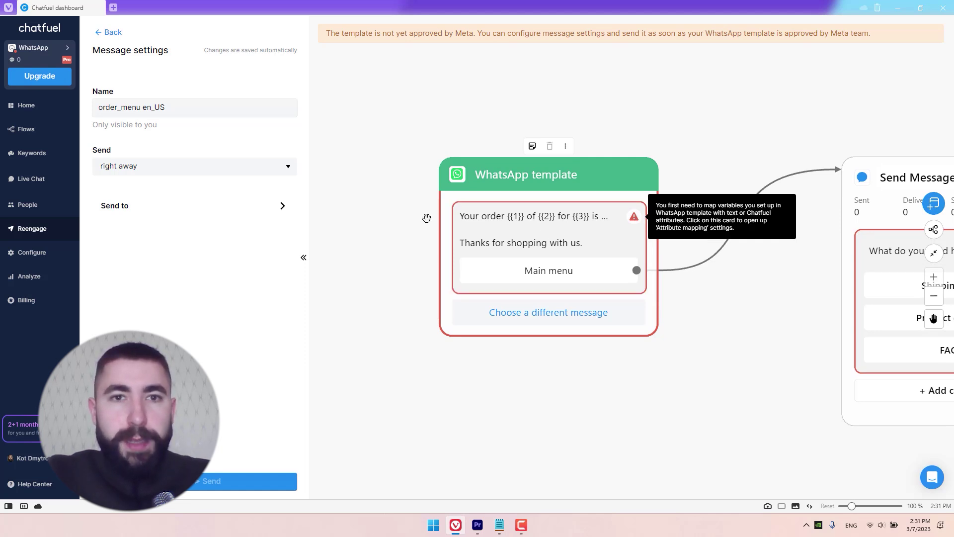
scroll(426, 216, down, 1)
drag(426, 216, 633, 237)
scroll(499, 229, down, 1)
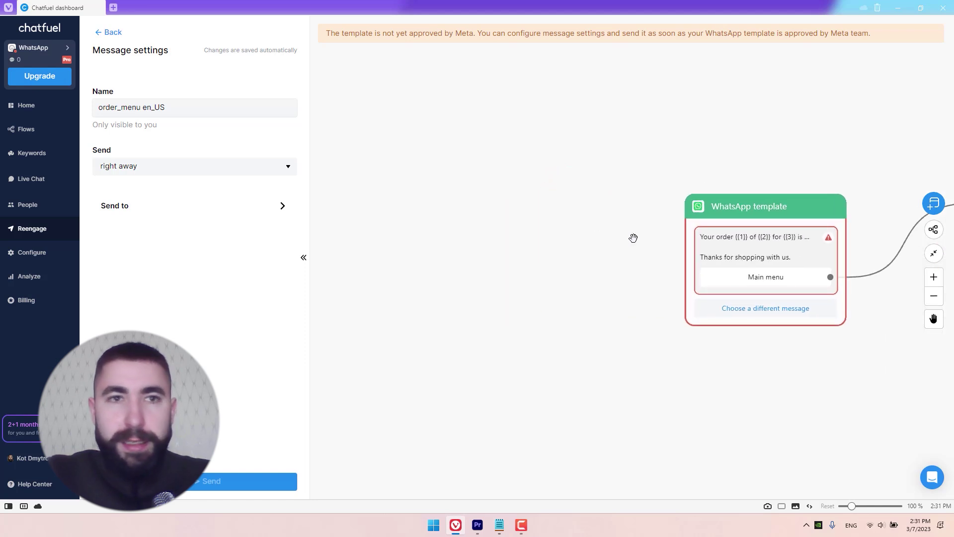
click(759, 244)
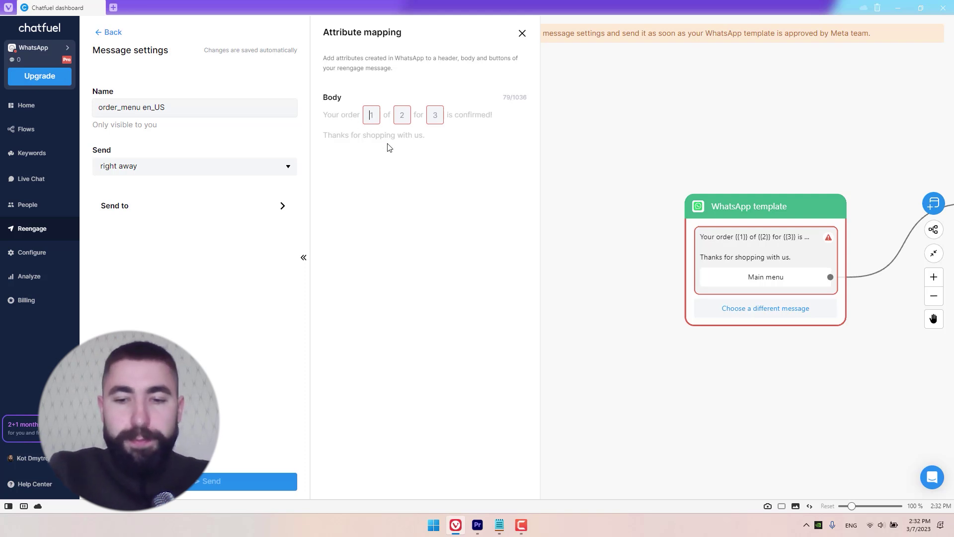
Step: Map variables 1, 2, 3 to order number, purchase and cart amount, then bring up Notepad
text({{)
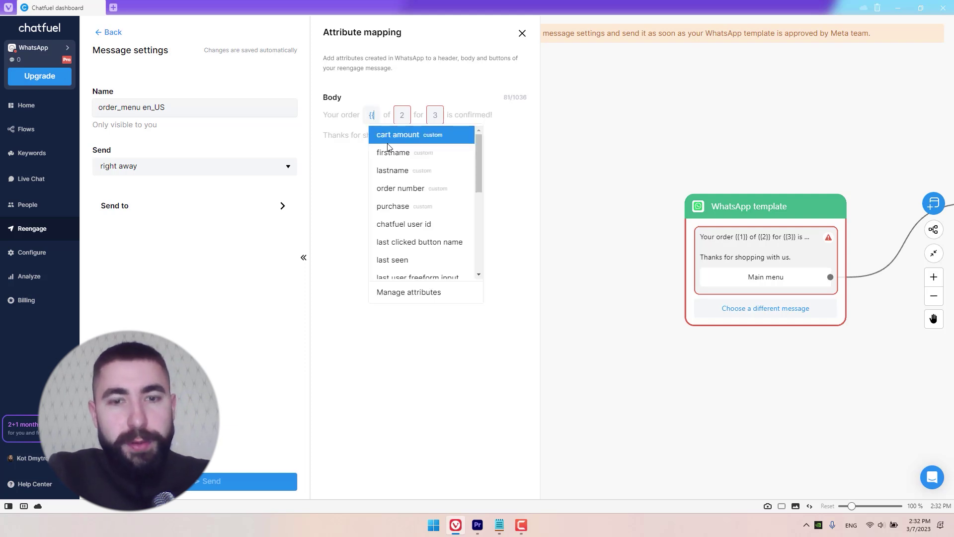
text(or)
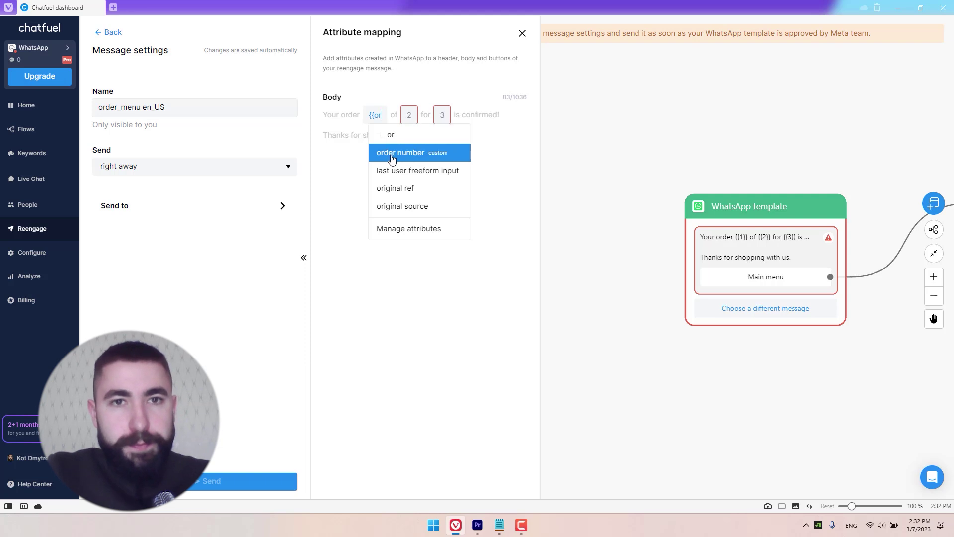
click(392, 153)
click(454, 115)
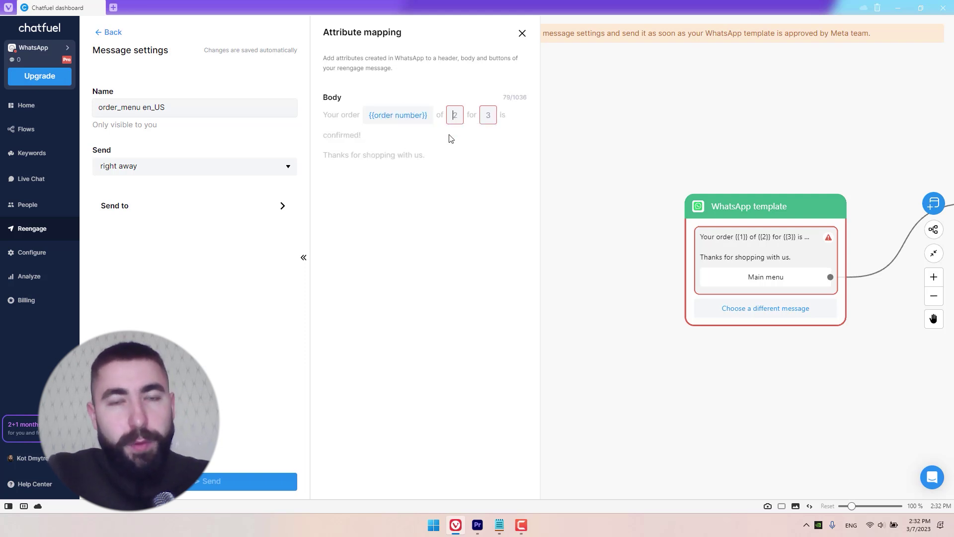
text({{)
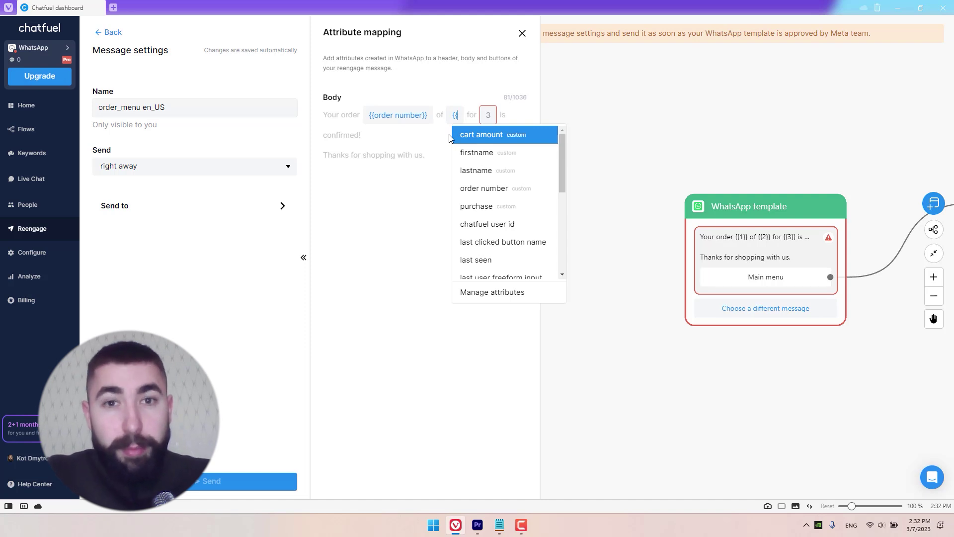
click(482, 210)
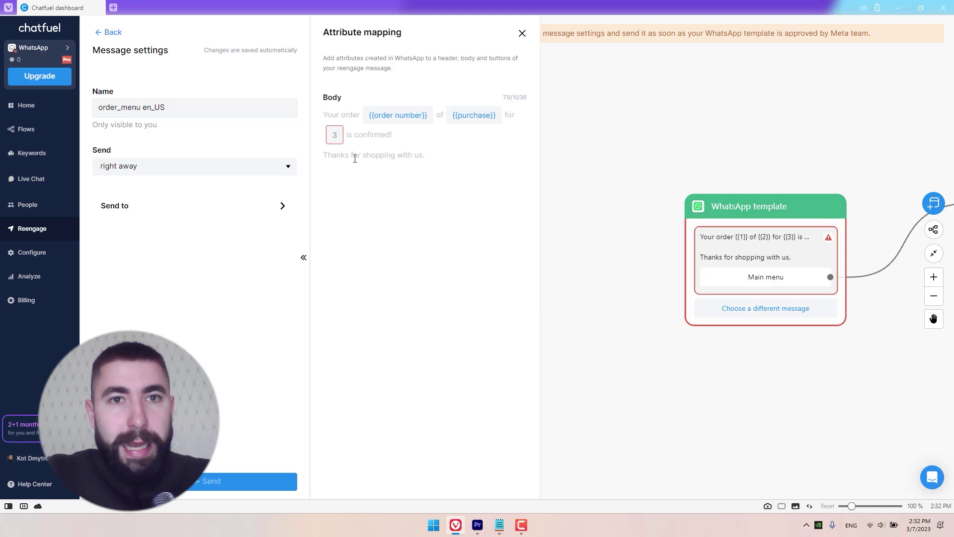
click(335, 136)
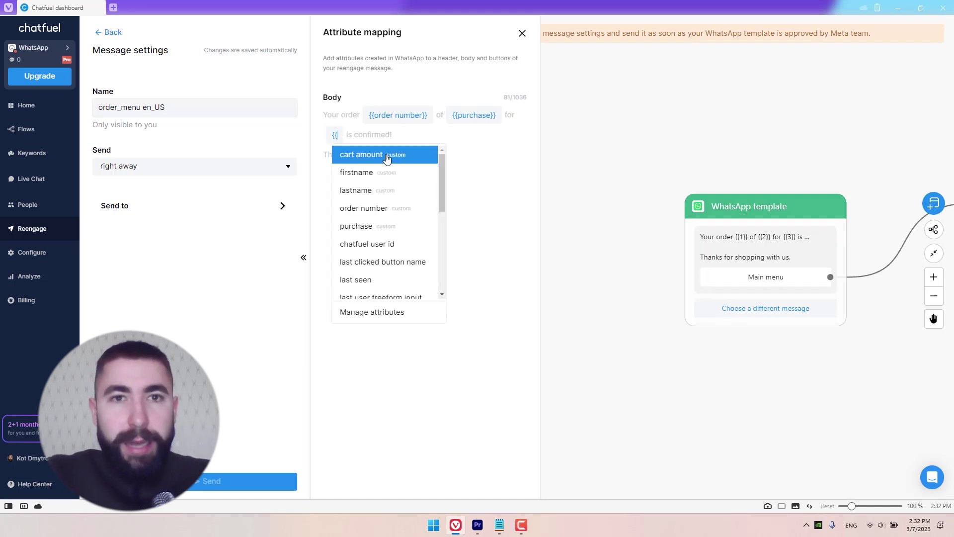
click(368, 157)
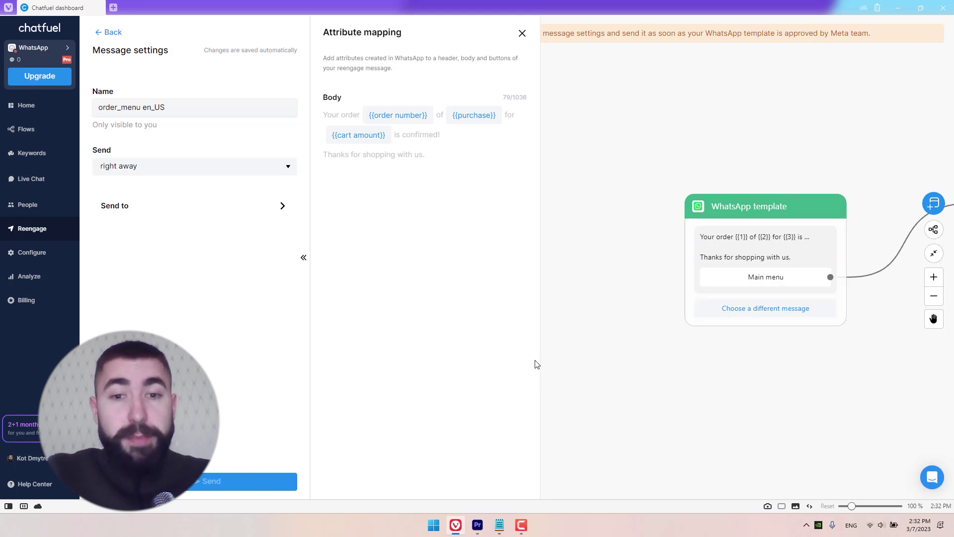
click(500, 525)
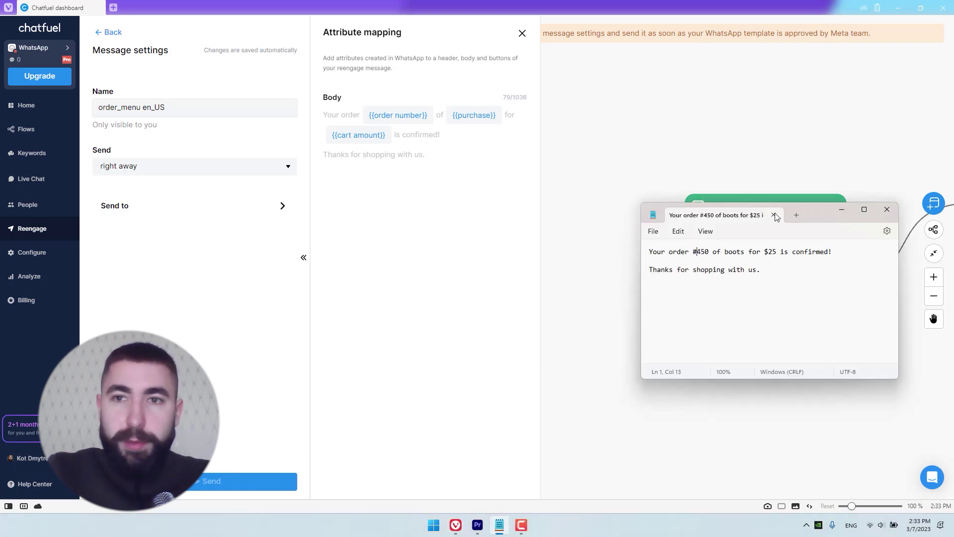
Step: In Notepad, add 'Main menu' below 'Thanks for shopping with us.', then return to Chatfuel's canvas
drag(820, 211, 504, 194)
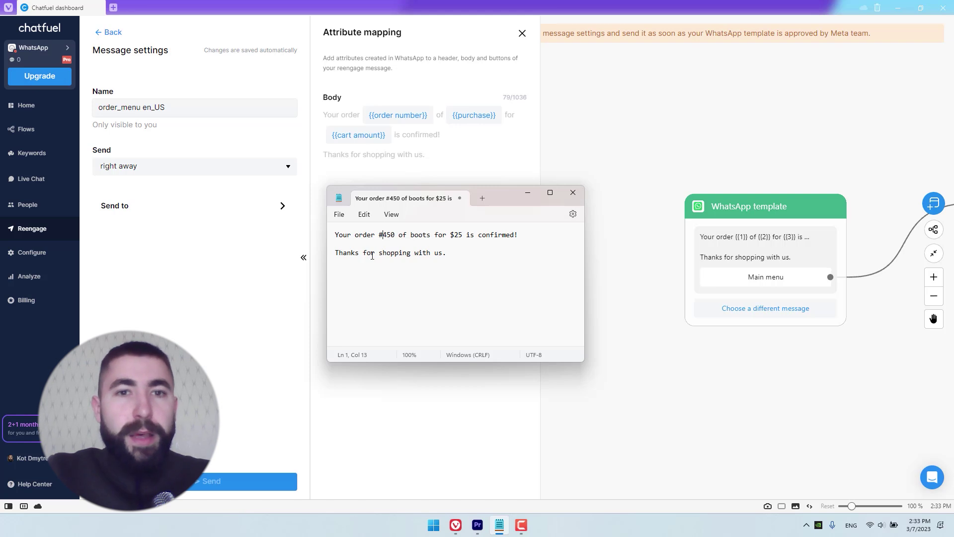
click(460, 258)
key(Return)
key(Return)
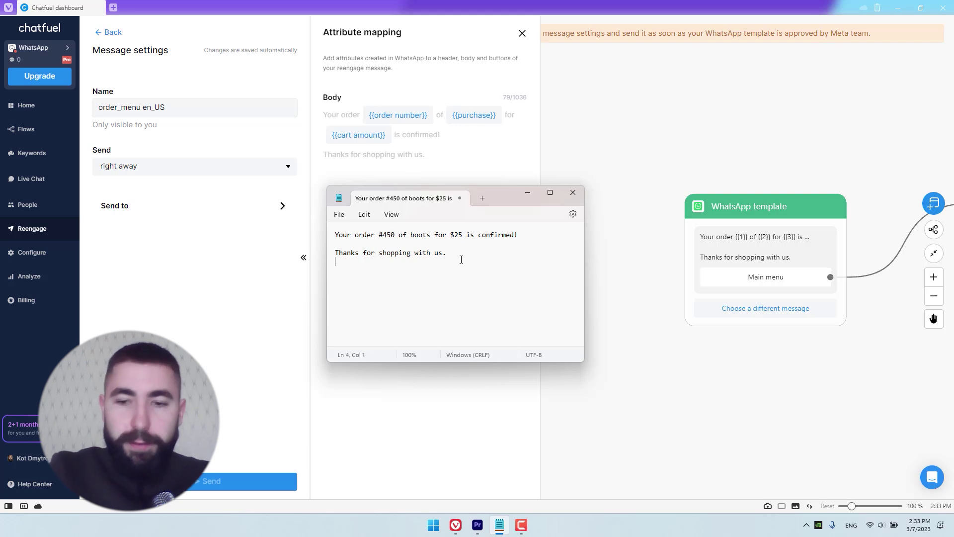
text(Main menu)
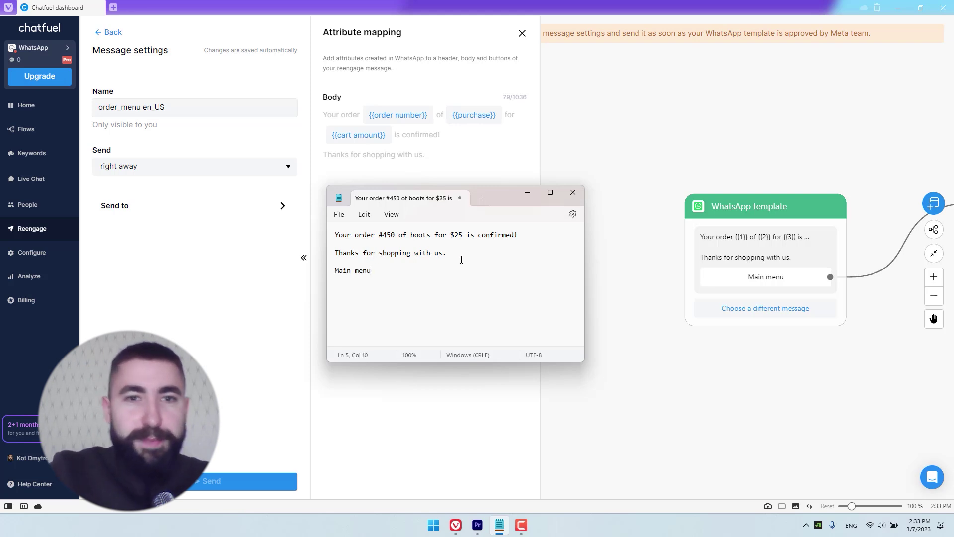
click(609, 252)
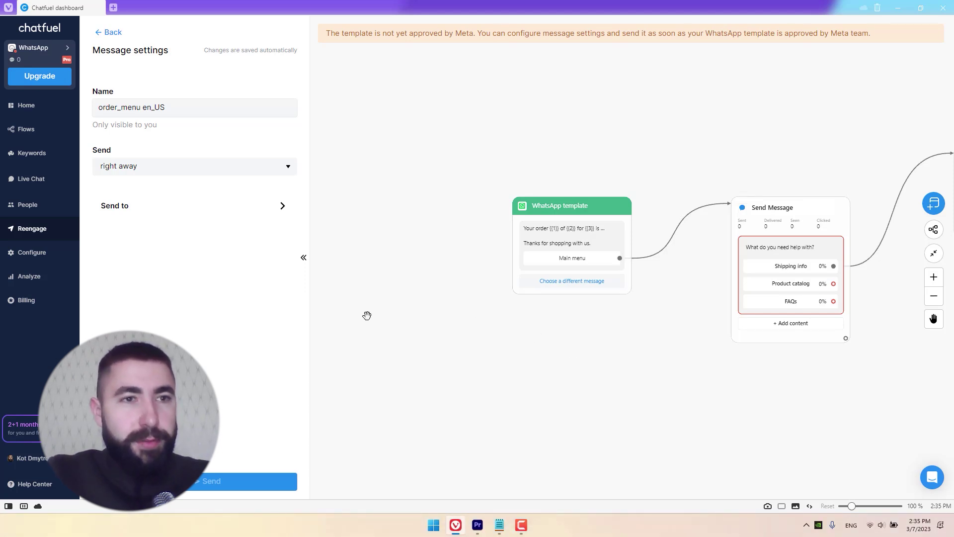
Step: Go back to the Reengage list and check the Status and Message filter dropdowns
click(32, 229)
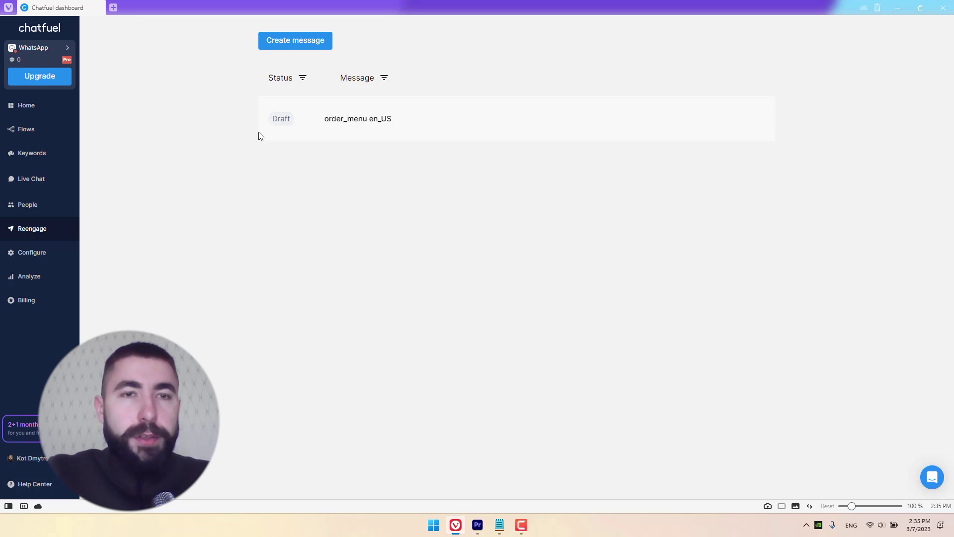
click(304, 80)
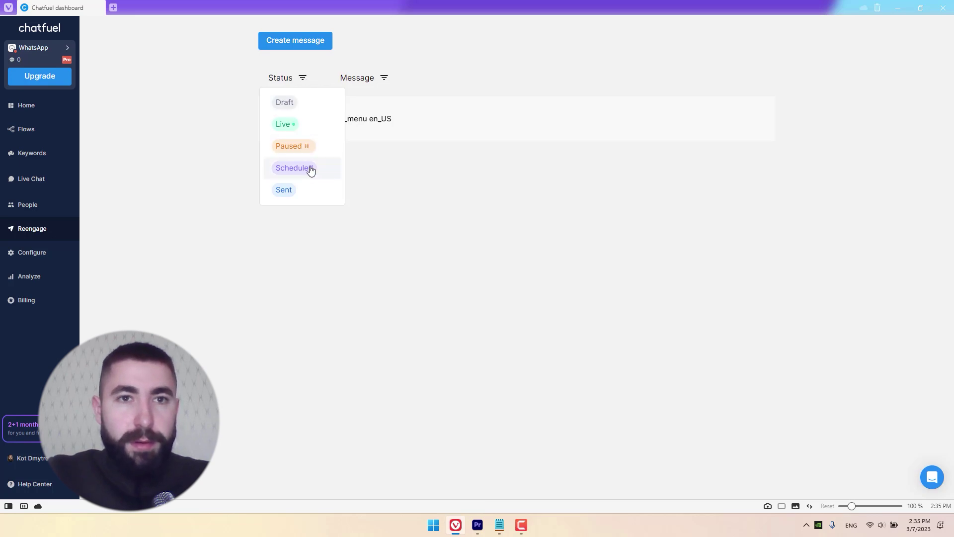
click(309, 81)
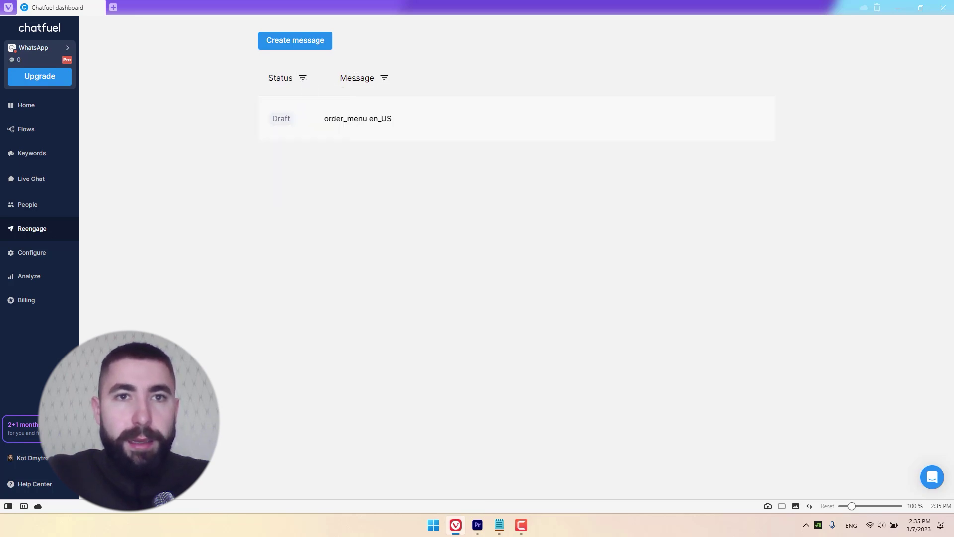
click(385, 81)
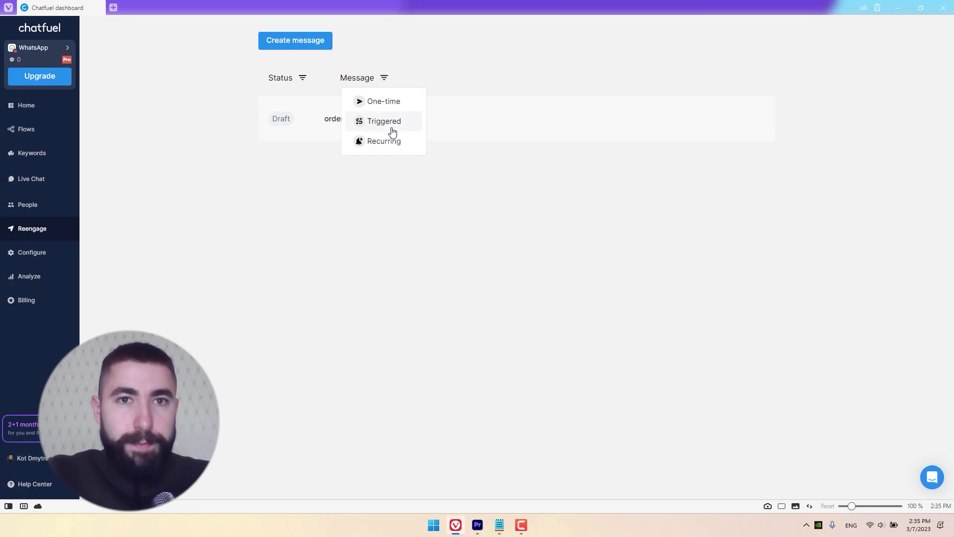